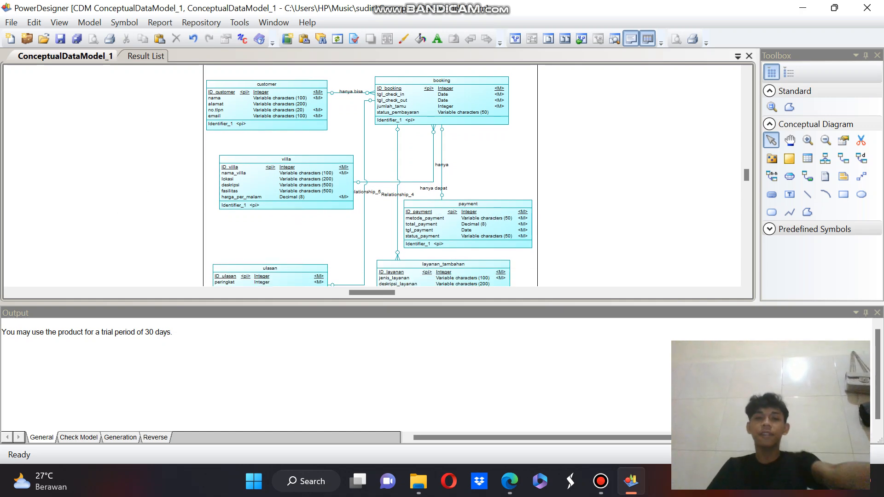
Look over the whole conceptual data model diagram, from the customer and booking entities down to ulasan and layanan_tambahan
{"action": "scroll", "coordinate": [383, 220], "scroll_direction": "up", "scroll_amount": 1}
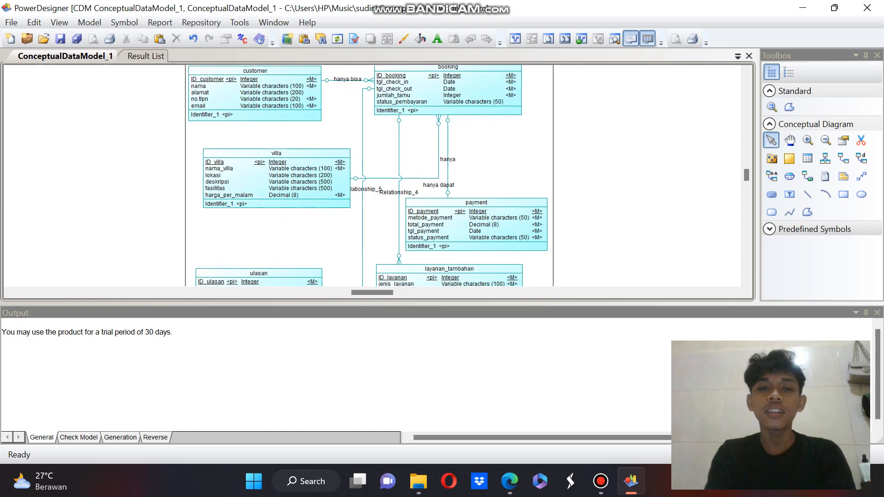
{"action": "scroll", "coordinate": [415, 177], "scroll_direction": "up", "scroll_amount": 2}
{"action": "scroll", "coordinate": [368, 179], "scroll_direction": "down", "scroll_amount": 5}
{"action": "scroll", "coordinate": [368, 179], "scroll_direction": "up", "scroll_amount": 4}
{"action": "scroll", "coordinate": [370, 176], "scroll_direction": "up", "scroll_amount": 1}
{"action": "scroll", "coordinate": [370, 175], "scroll_direction": "down", "scroll_amount": 3}
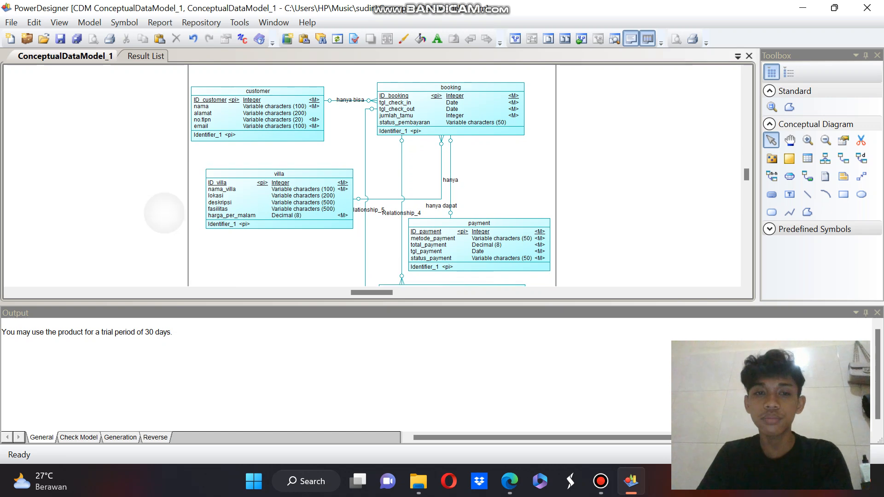
{"action": "scroll", "coordinate": [371, 176], "scroll_direction": "down", "scroll_amount": 2}
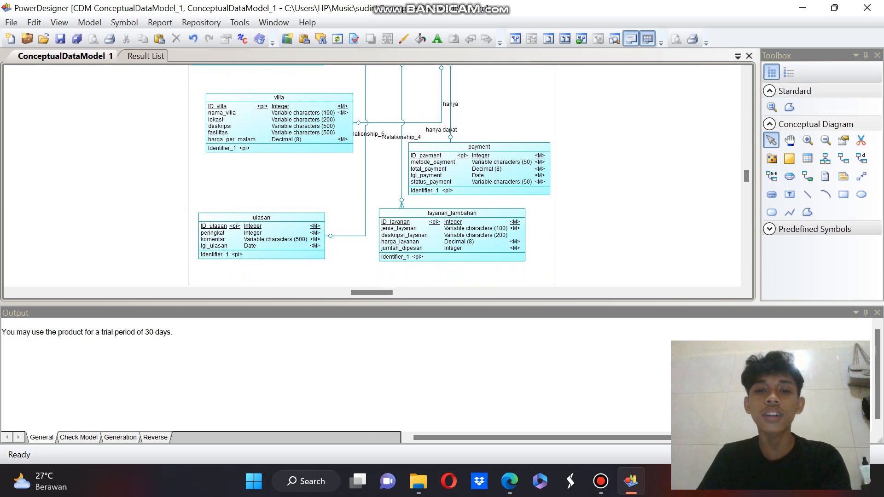
{"action": "scroll", "coordinate": [370, 176], "scroll_direction": "up", "scroll_amount": 3}
{"action": "scroll", "coordinate": [371, 176], "scroll_direction": "up", "scroll_amount": 1}
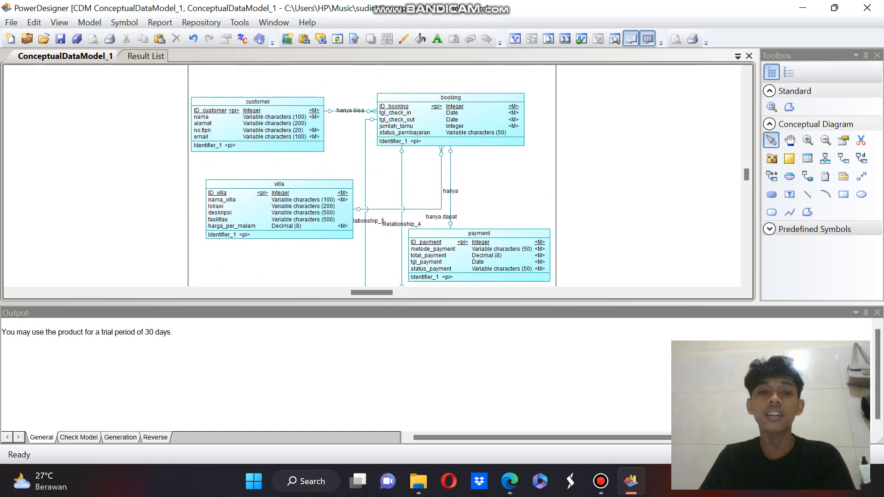
Examine the attributes, data types and identifiers of the customer, booking and villa entities
{"action": "scroll", "coordinate": [370, 176], "scroll_direction": "up", "scroll_amount": 1}
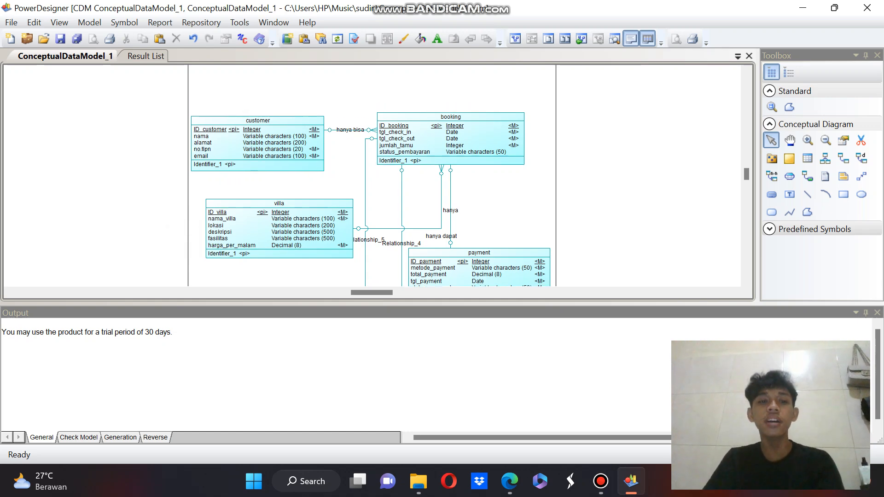
{"action": "scroll", "coordinate": [371, 176], "scroll_direction": "down", "scroll_amount": 1}
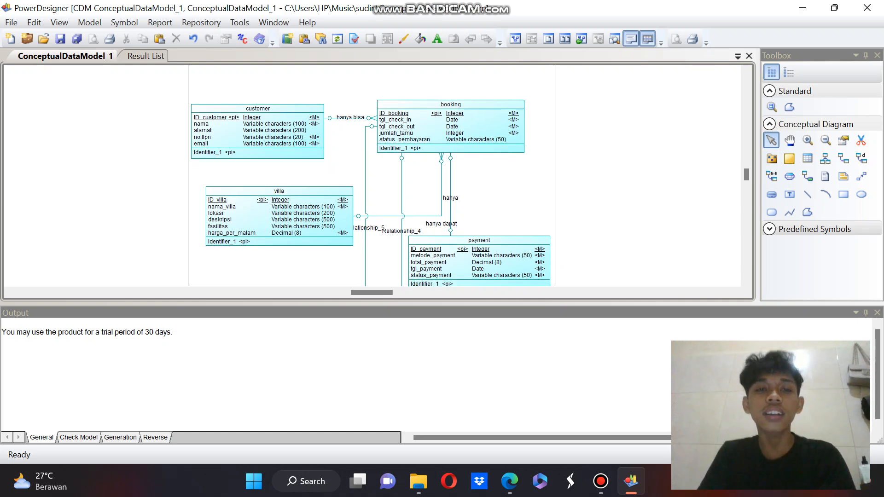
{"action": "scroll", "coordinate": [371, 176], "scroll_direction": "down", "scroll_amount": 1}
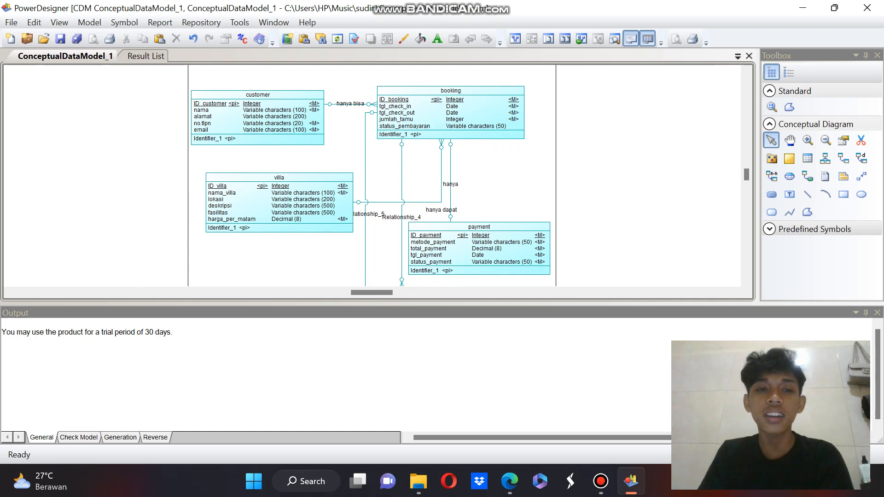
{"action": "scroll", "coordinate": [371, 176], "scroll_direction": "up", "scroll_amount": 1}
{"action": "scroll", "coordinate": [371, 176], "scroll_direction": "down", "scroll_amount": 1}
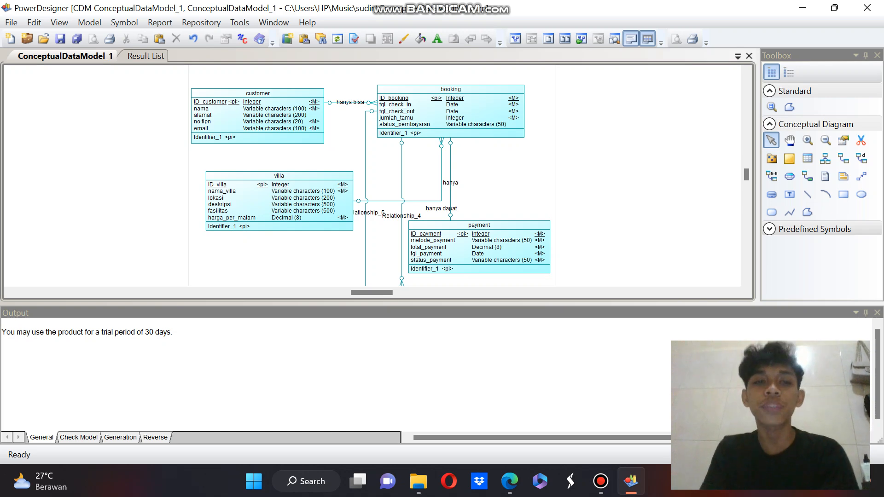
{"action": "scroll", "coordinate": [143, 228], "scroll_direction": "up", "scroll_amount": 1}
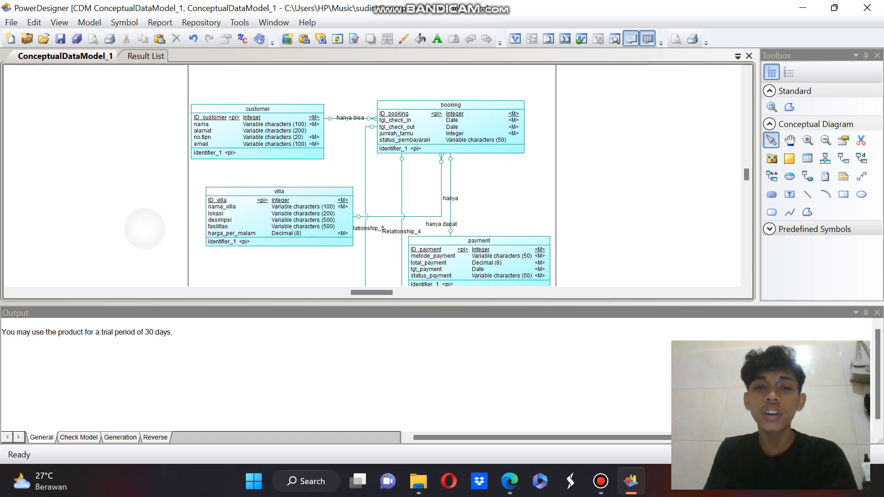
{"action": "scroll", "coordinate": [140, 225], "scroll_direction": "down", "scroll_amount": 1}
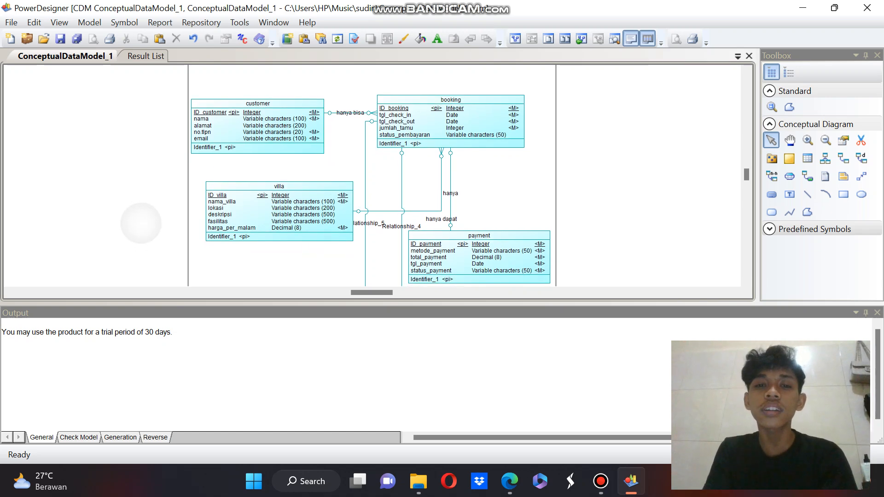
{"action": "scroll", "coordinate": [139, 223], "scroll_direction": "down", "scroll_amount": 1}
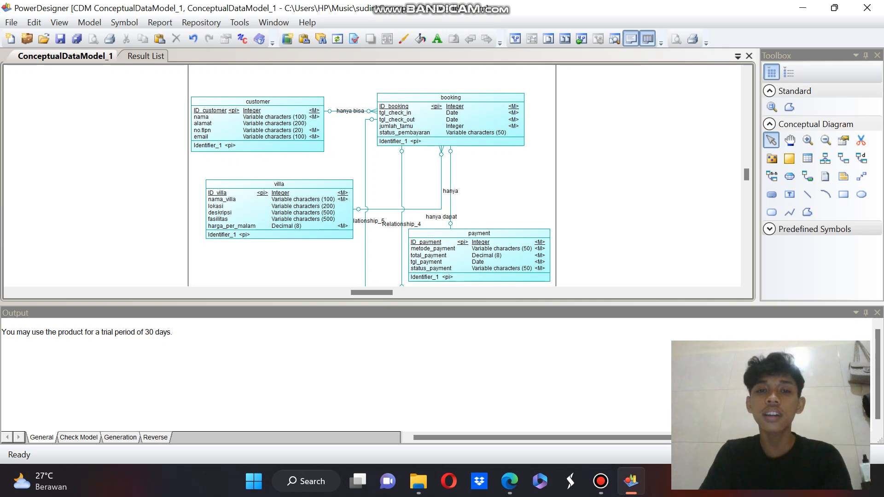
{"action": "scroll", "coordinate": [372, 175], "scroll_direction": "down", "scroll_amount": 2}
{"action": "scroll", "coordinate": [371, 175], "scroll_direction": "down", "scroll_amount": 2}
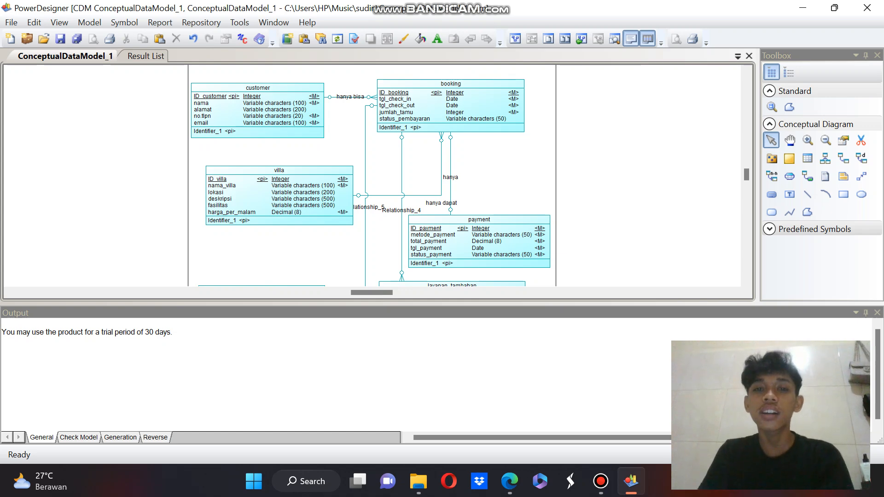
{"action": "scroll", "coordinate": [372, 175], "scroll_direction": "up", "scroll_amount": 2}
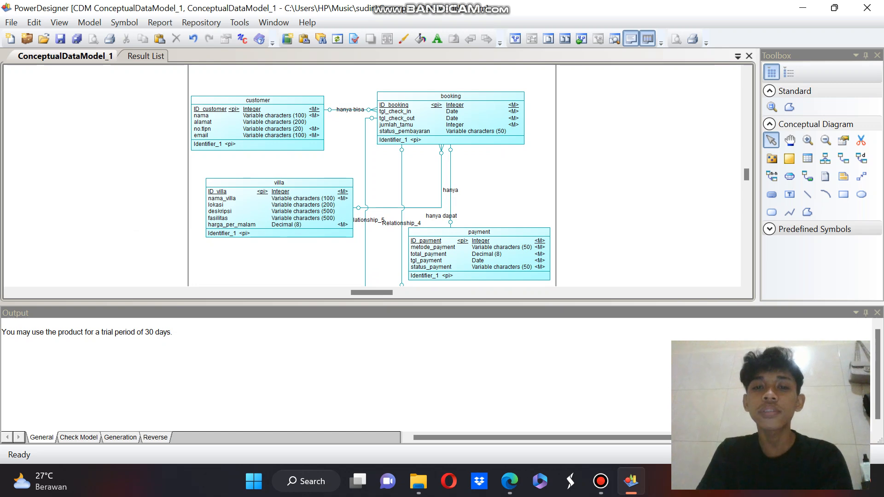
{"action": "scroll", "coordinate": [372, 175], "scroll_direction": "down", "scroll_amount": 2}
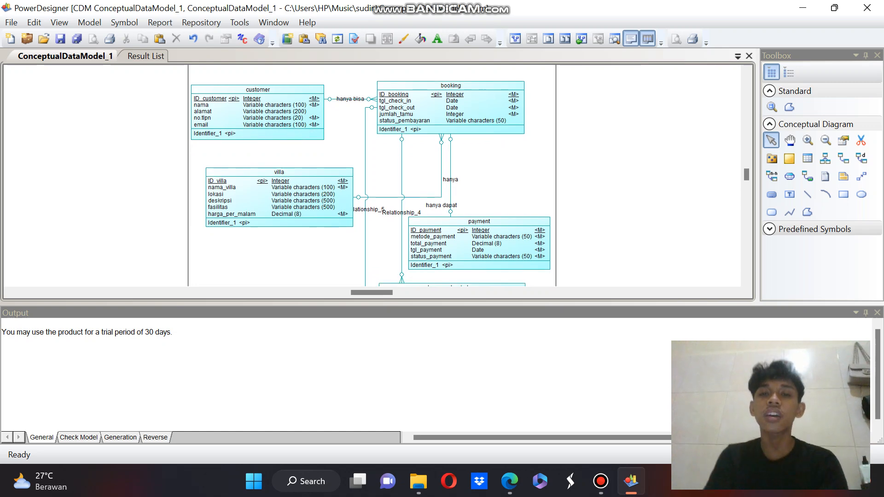
Examine the attributes and data types of the villa, payment, ulasan and layanan_tambahan entities in the diagram's lower part
{"action": "scroll", "coordinate": [371, 175], "scroll_direction": "down", "scroll_amount": 6}
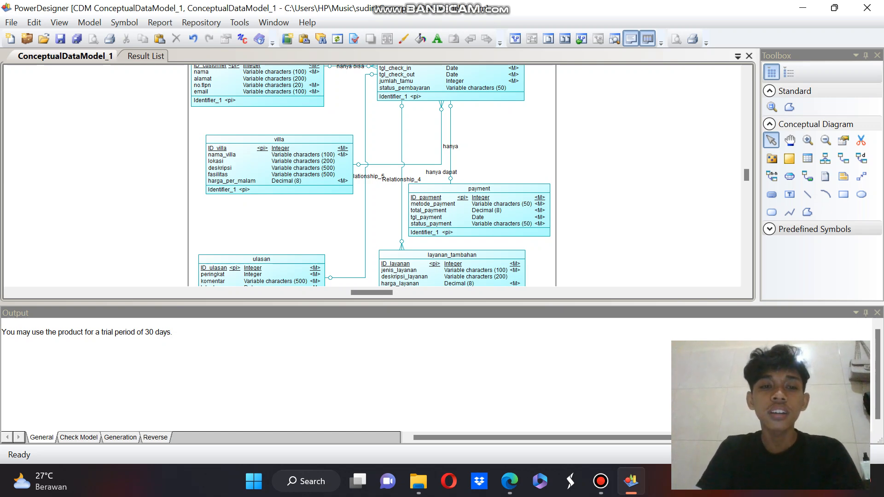
{"action": "scroll", "coordinate": [370, 176], "scroll_direction": "down", "scroll_amount": 1}
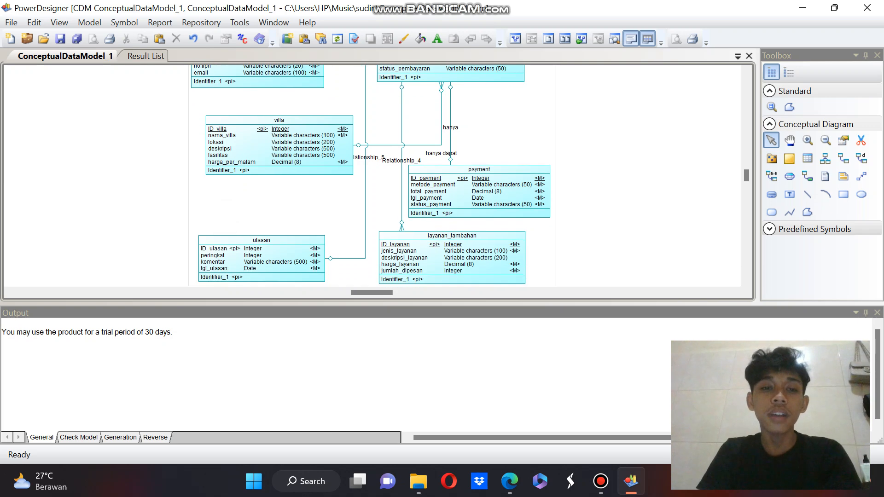
{"action": "scroll", "coordinate": [371, 176], "scroll_direction": "down", "scroll_amount": 1}
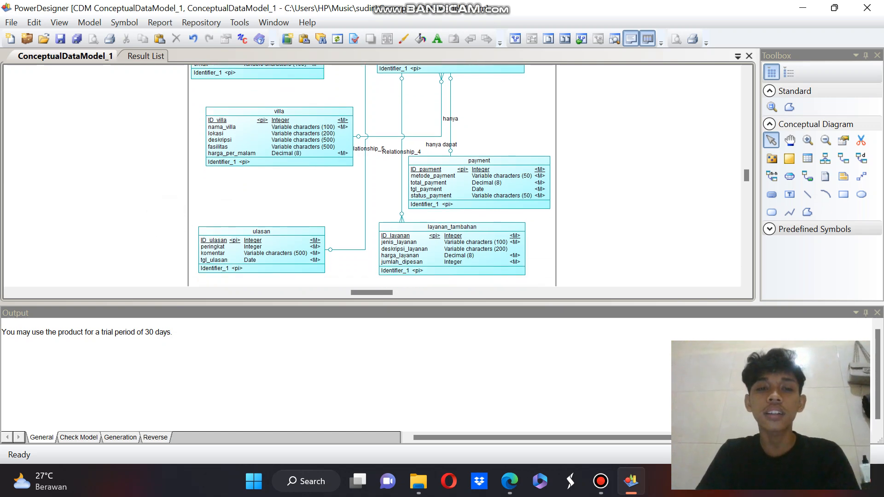
{"action": "scroll", "coordinate": [370, 176], "scroll_direction": "down", "scroll_amount": 2}
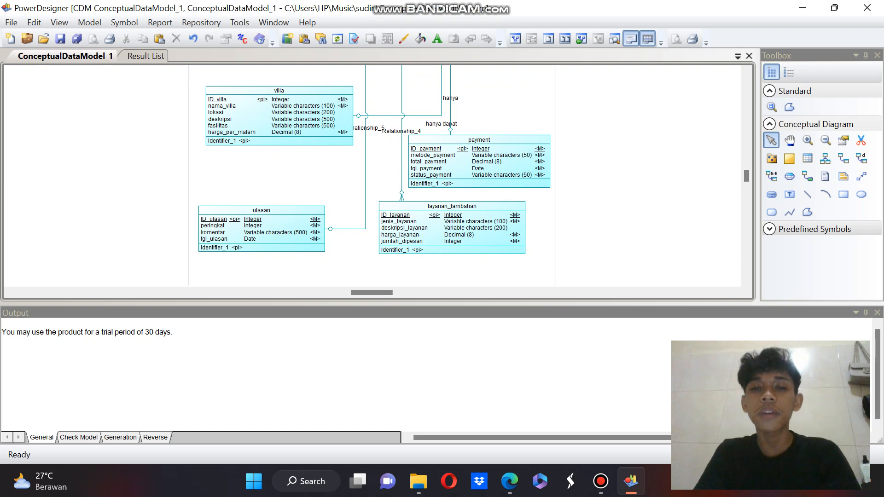
{"action": "scroll", "coordinate": [370, 176], "scroll_direction": "up", "scroll_amount": 4}
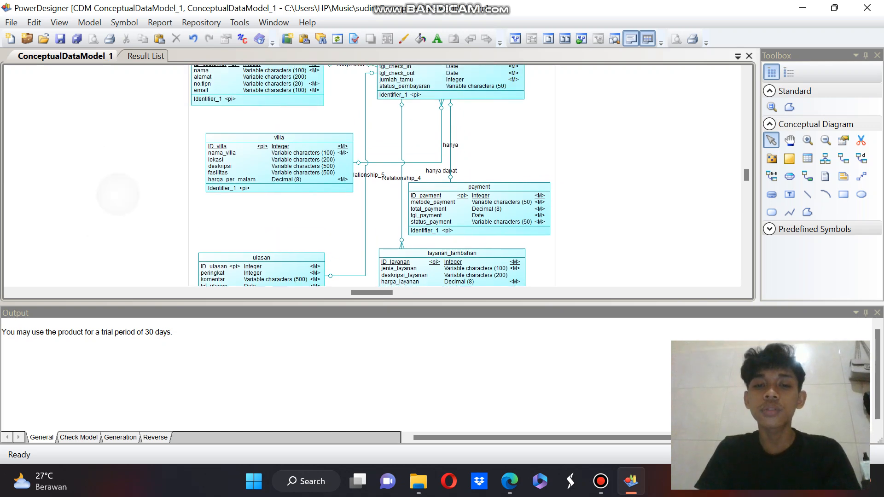
{"action": "scroll", "coordinate": [370, 176], "scroll_direction": "down", "scroll_amount": 1}
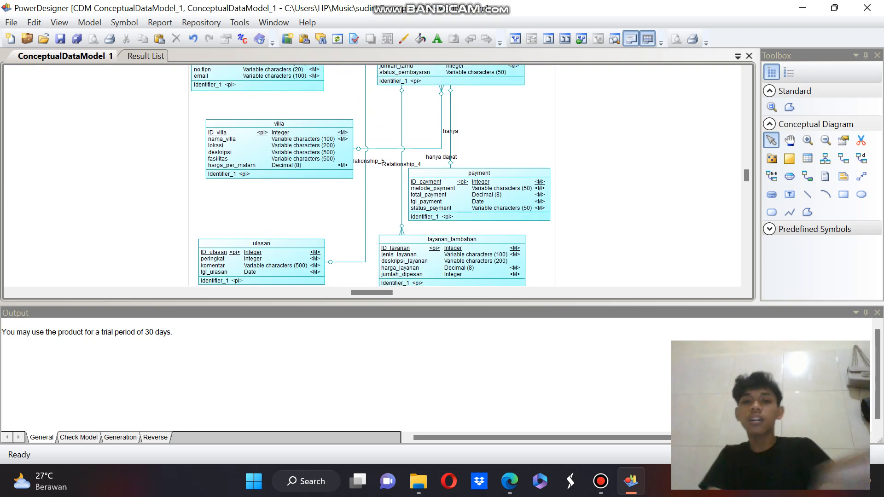
{"action": "scroll", "coordinate": [370, 176], "scroll_direction": "down", "scroll_amount": 1}
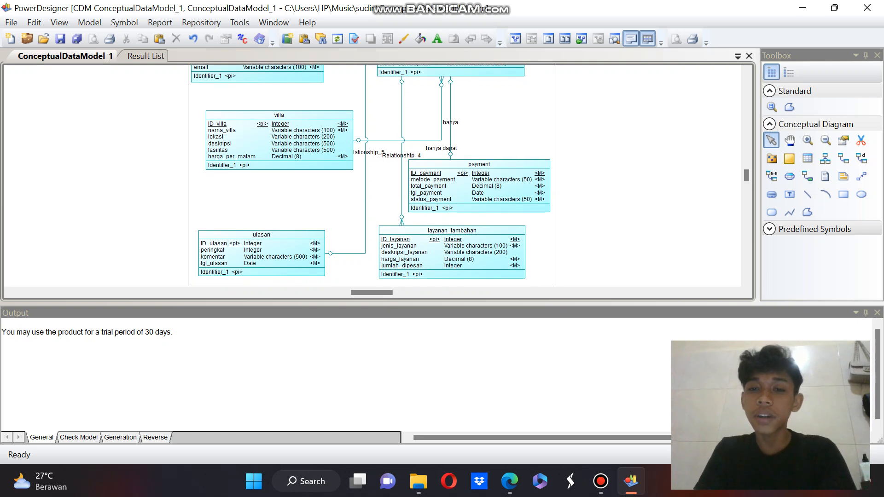
{"action": "scroll", "coordinate": [370, 176], "scroll_direction": "down", "scroll_amount": 1}
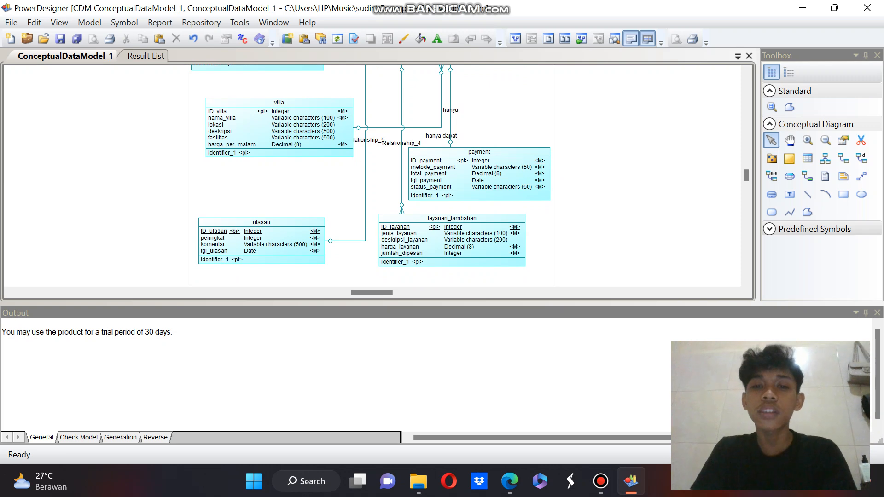
{"action": "scroll", "coordinate": [370, 176], "scroll_direction": "down", "scroll_amount": 1}
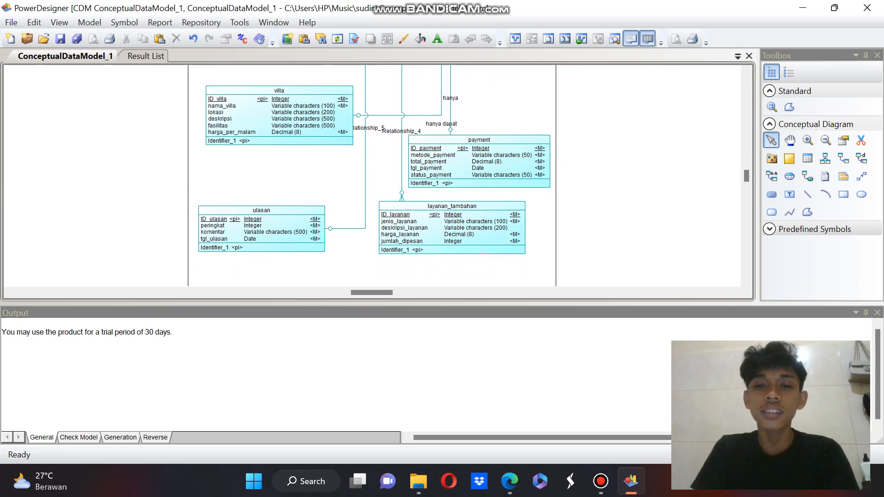
{"action": "scroll", "coordinate": [374, 175], "scroll_direction": "down", "scroll_amount": 1}
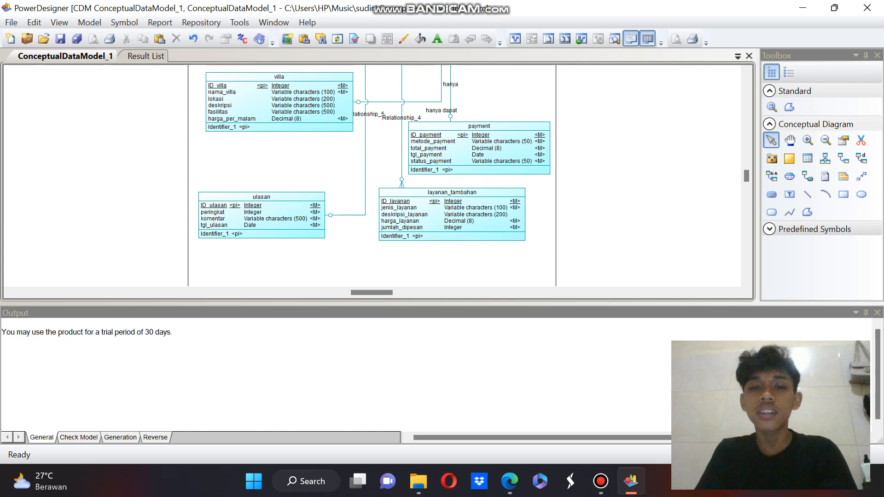
{"action": "scroll", "coordinate": [372, 175], "scroll_direction": "up", "scroll_amount": 1}
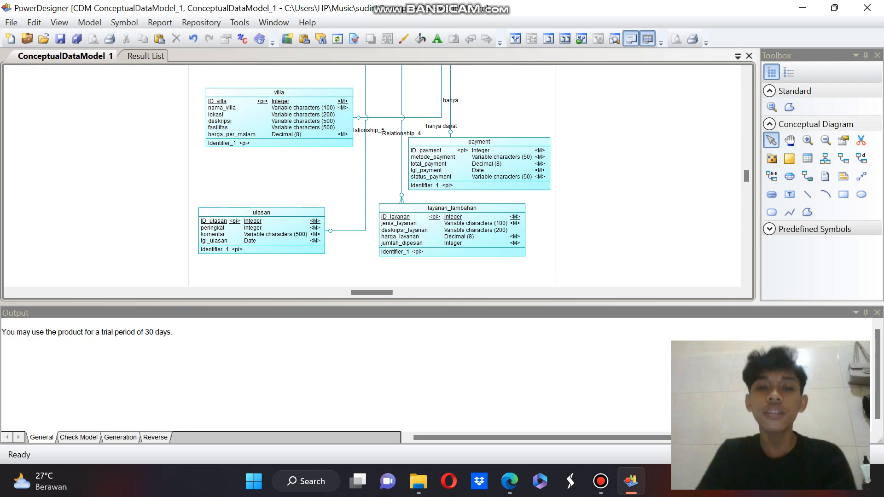
{"action": "scroll", "coordinate": [372, 174], "scroll_direction": "down", "scroll_amount": 1}
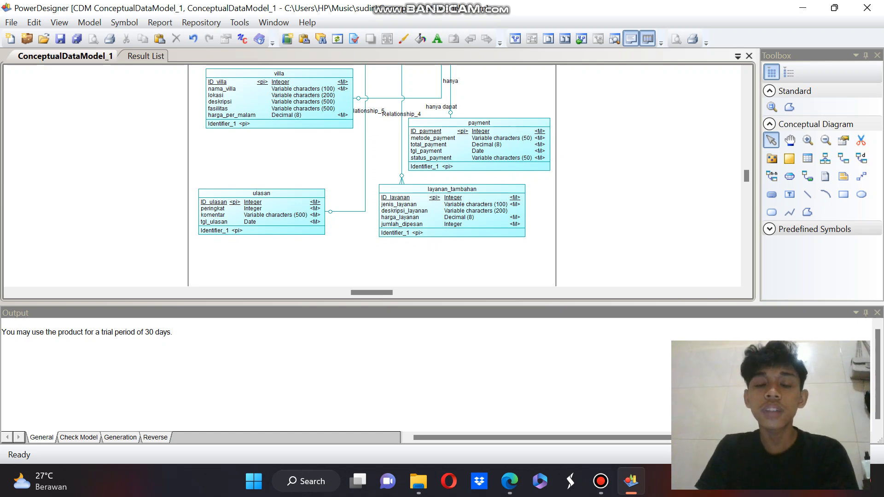
Review the relationships linking booking with the customer, villa, payment, ulasan and layanan_tambahan entities
{"action": "scroll", "coordinate": [372, 175], "scroll_direction": "up", "scroll_amount": 3}
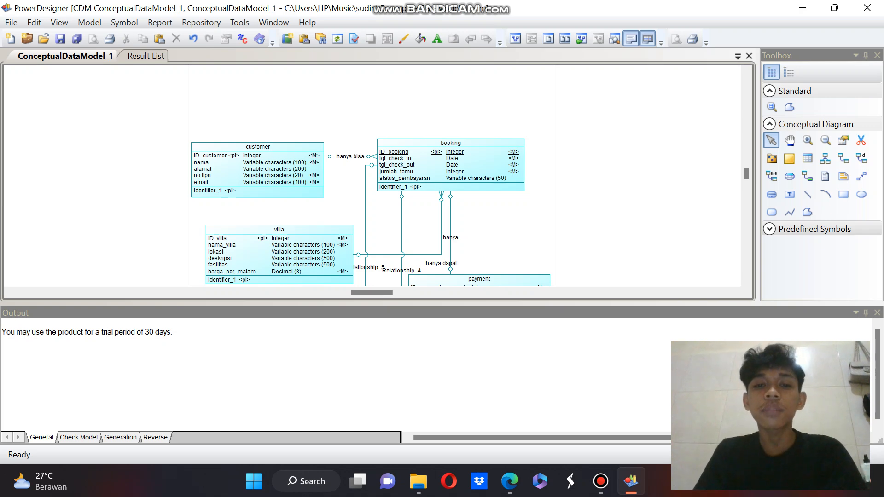
{"action": "scroll", "coordinate": [372, 175], "scroll_direction": "down", "scroll_amount": 1}
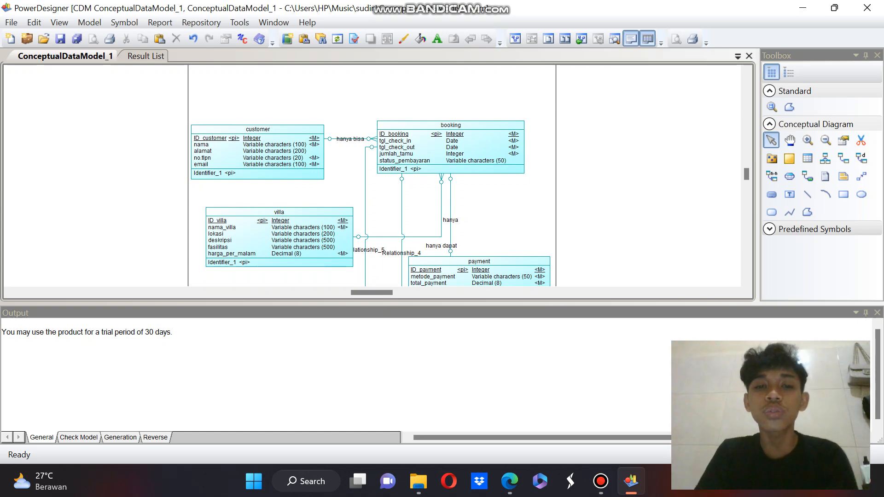
{"action": "scroll", "coordinate": [372, 174], "scroll_direction": "down", "scroll_amount": 2}
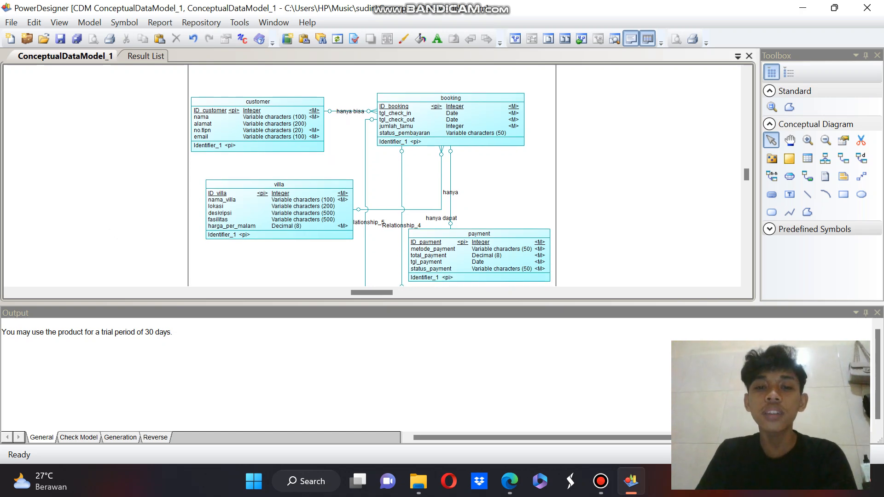
{"action": "scroll", "coordinate": [372, 175], "scroll_direction": "down", "scroll_amount": 1}
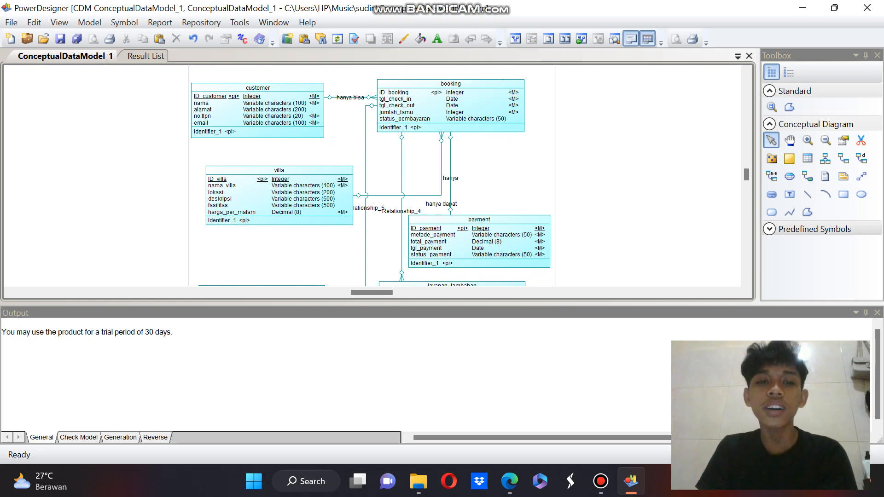
{"action": "scroll", "coordinate": [372, 175], "scroll_direction": "down", "scroll_amount": 2}
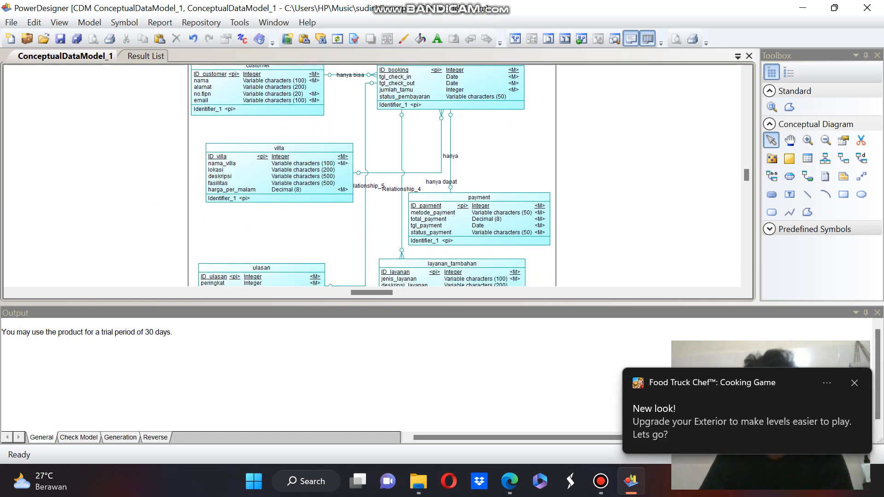
{"action": "scroll", "coordinate": [371, 175], "scroll_direction": "down", "scroll_amount": 2}
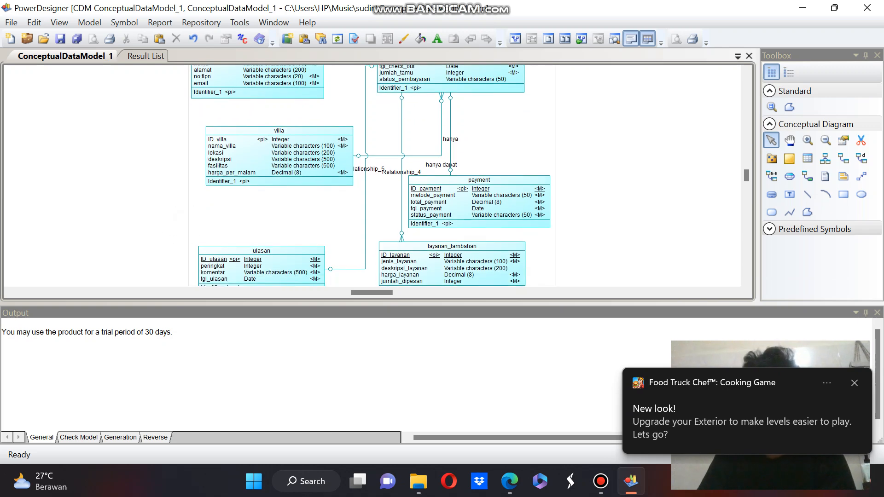
{"action": "scroll", "coordinate": [97, 232], "scroll_direction": "right", "scroll_amount": 2}
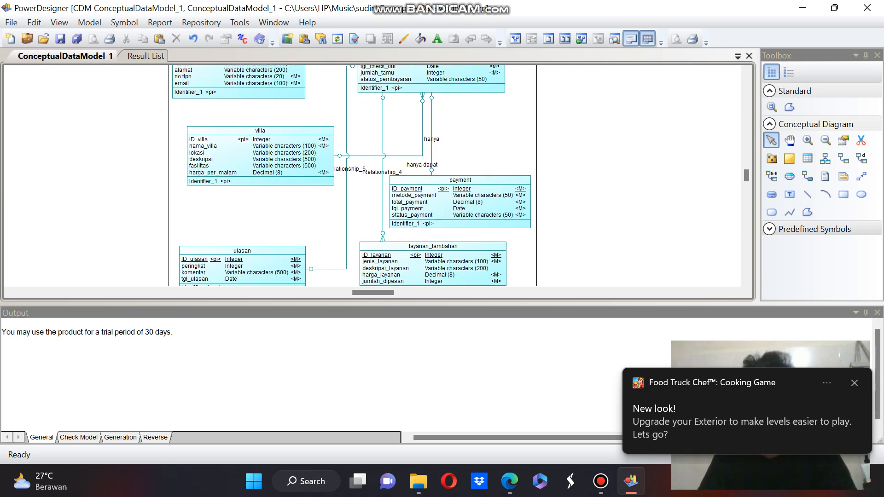
{"action": "scroll", "coordinate": [372, 175], "scroll_direction": "up", "scroll_amount": 2}
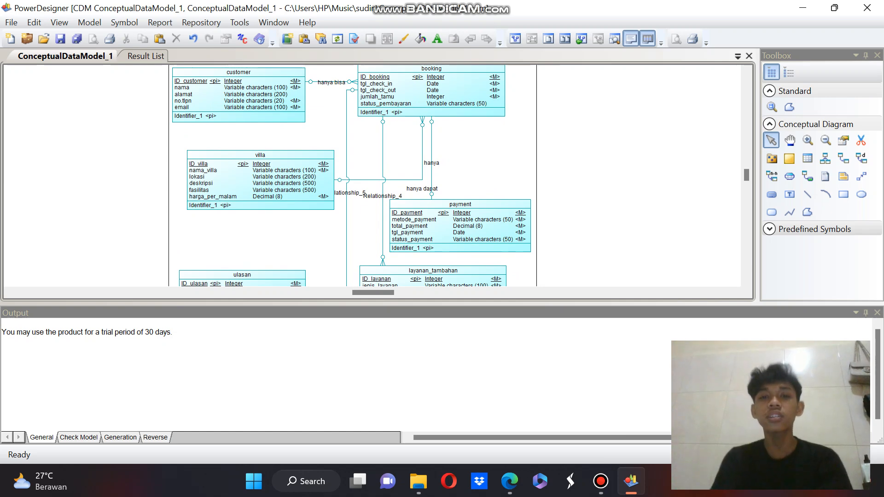
{"action": "scroll", "coordinate": [350, 176], "scroll_direction": "down", "scroll_amount": 2}
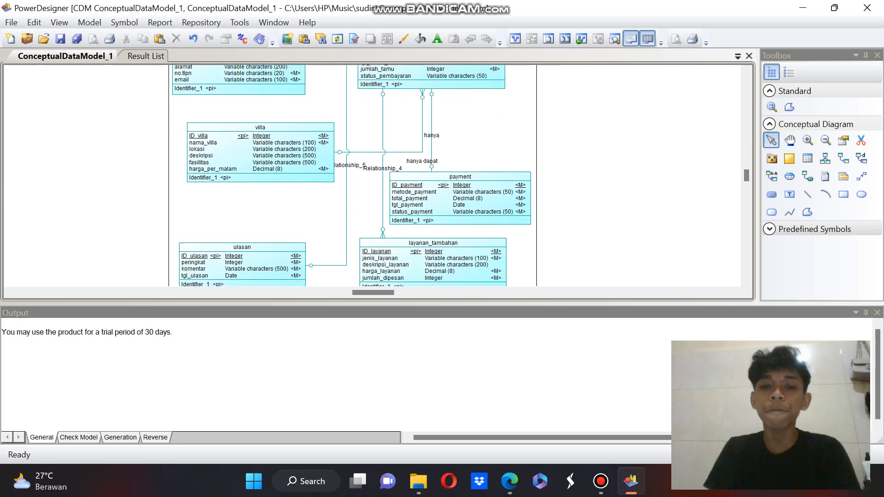
Trace the relationships across the conceptual diagram, from customer and booking through villa and payment to ulasan and layanan_tambahan
{"action": "scroll", "coordinate": [351, 176], "scroll_direction": "up", "scroll_amount": 3}
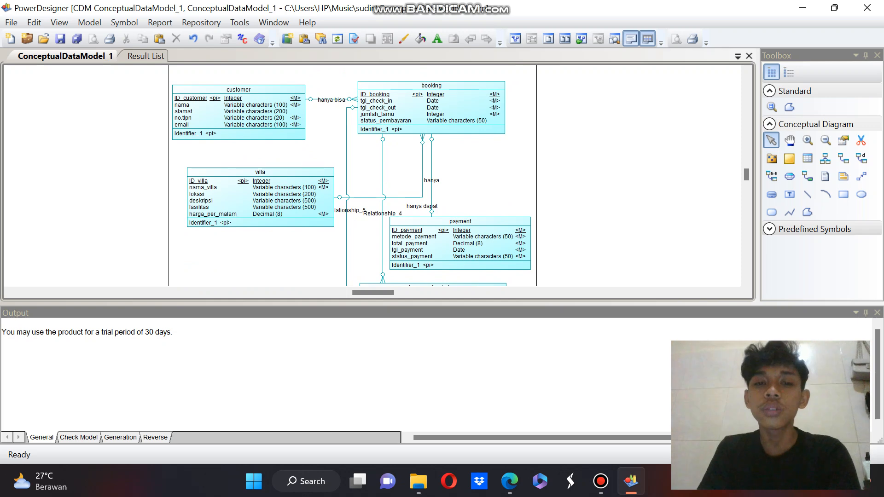
{"action": "scroll", "coordinate": [351, 176], "scroll_direction": "down", "scroll_amount": 4}
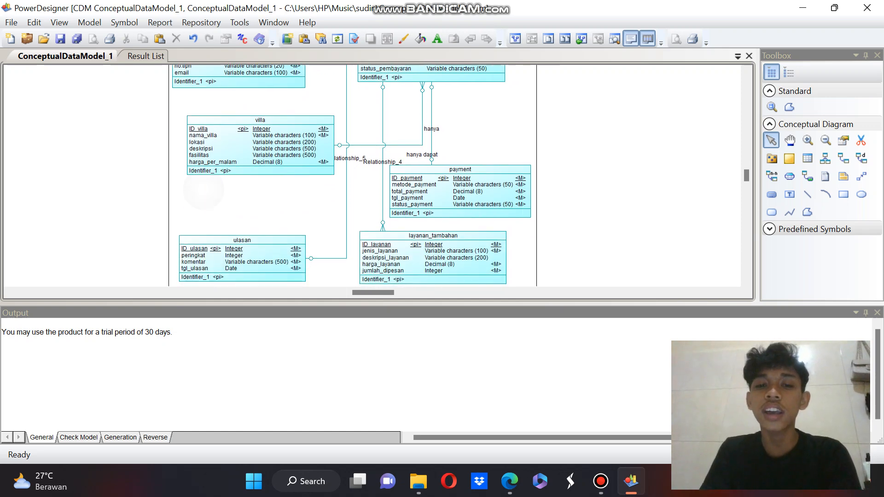
{"action": "scroll", "coordinate": [351, 176], "scroll_direction": "up", "scroll_amount": 3}
{"action": "scroll", "coordinate": [372, 176], "scroll_direction": "up", "scroll_amount": 1}
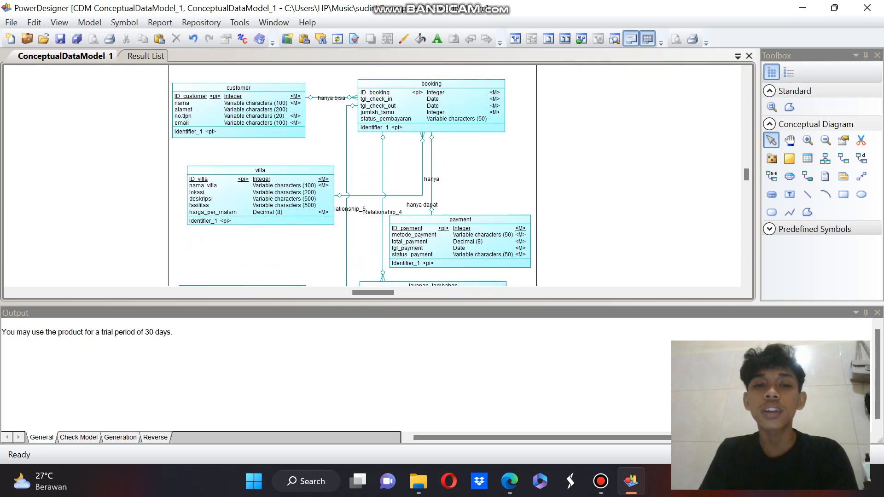
{"action": "scroll", "coordinate": [350, 176], "scroll_direction": "down", "scroll_amount": 2}
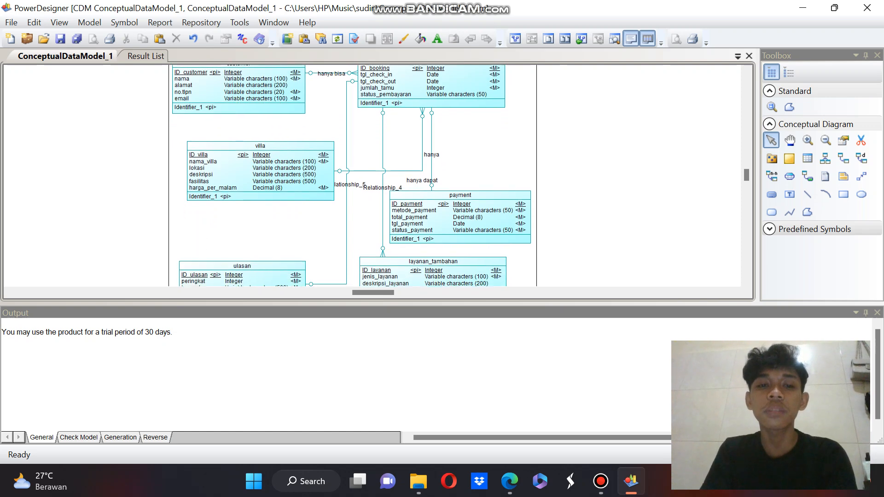
{"action": "scroll", "coordinate": [350, 176], "scroll_direction": "up", "scroll_amount": 1}
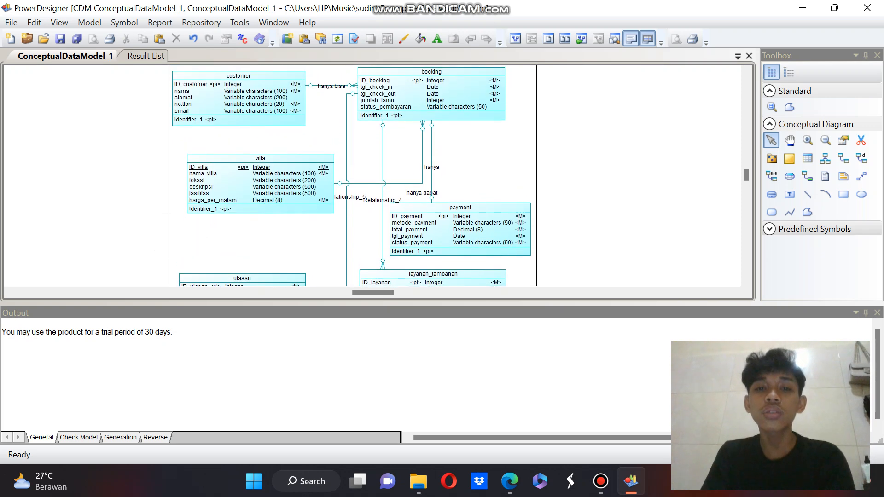
{"action": "scroll", "coordinate": [351, 175], "scroll_direction": "down", "scroll_amount": 2}
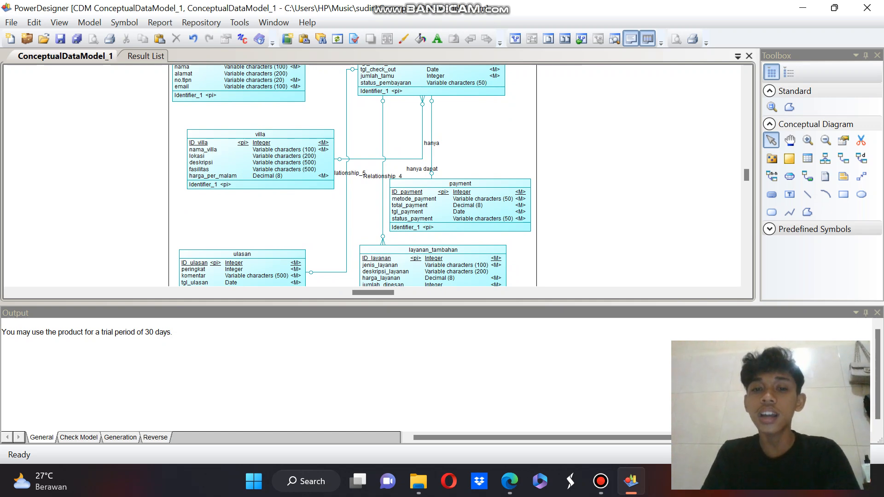
{"action": "scroll", "coordinate": [351, 176], "scroll_direction": "up", "scroll_amount": 1}
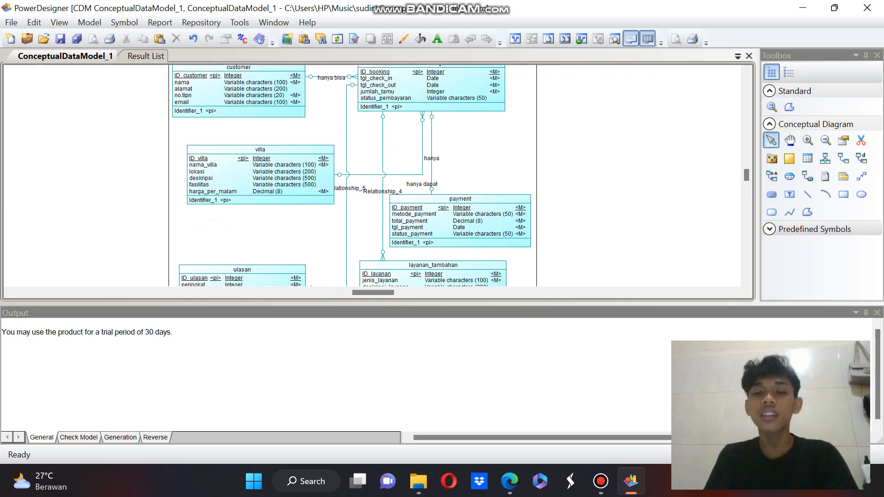
{"action": "scroll", "coordinate": [350, 176], "scroll_direction": "up", "scroll_amount": 1}
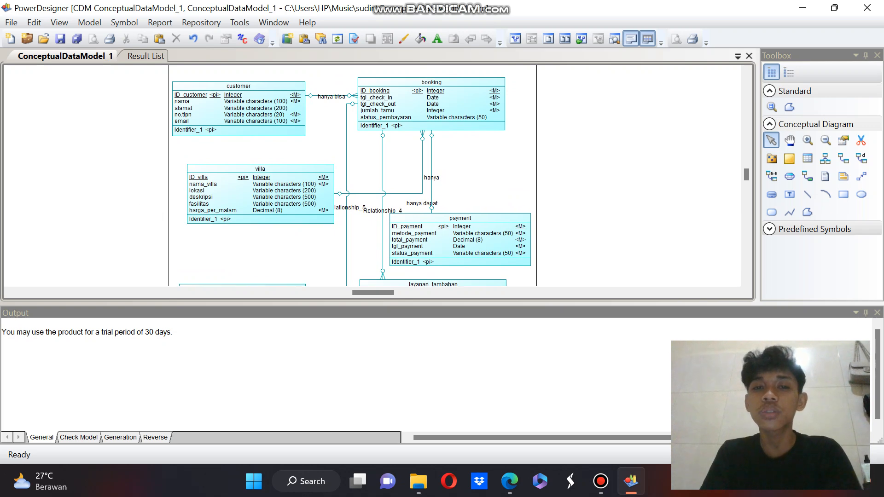
{"action": "scroll", "coordinate": [351, 176], "scroll_direction": "down", "scroll_amount": 4}
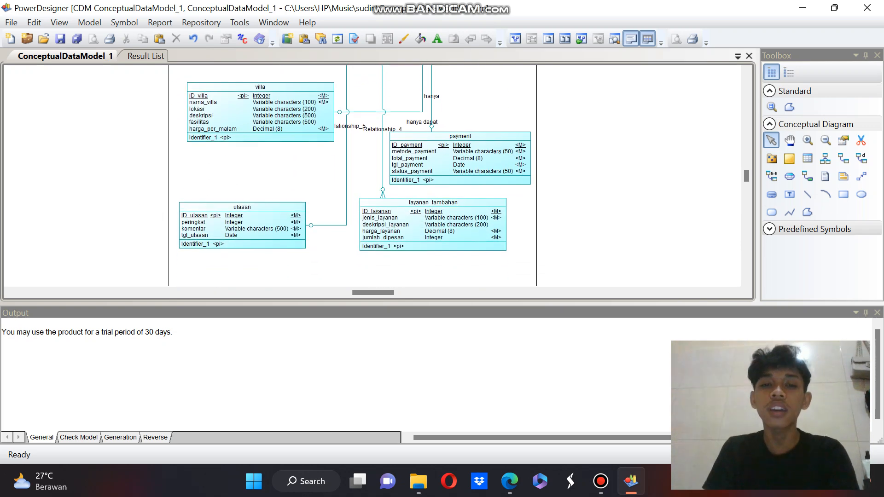
{"action": "scroll", "coordinate": [350, 176], "scroll_direction": "up", "scroll_amount": 2}
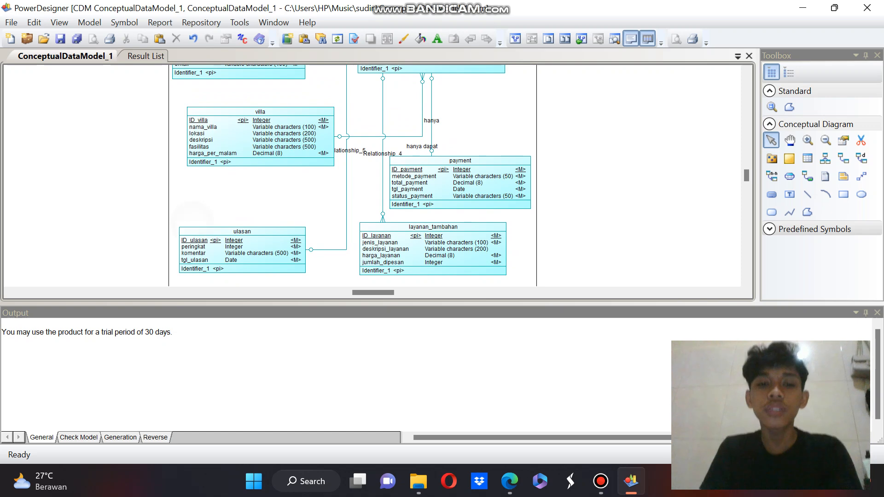
{"action": "scroll", "coordinate": [350, 176], "scroll_direction": "up", "scroll_amount": 2}
{"action": "scroll", "coordinate": [184, 269], "scroll_direction": "up", "scroll_amount": 1}
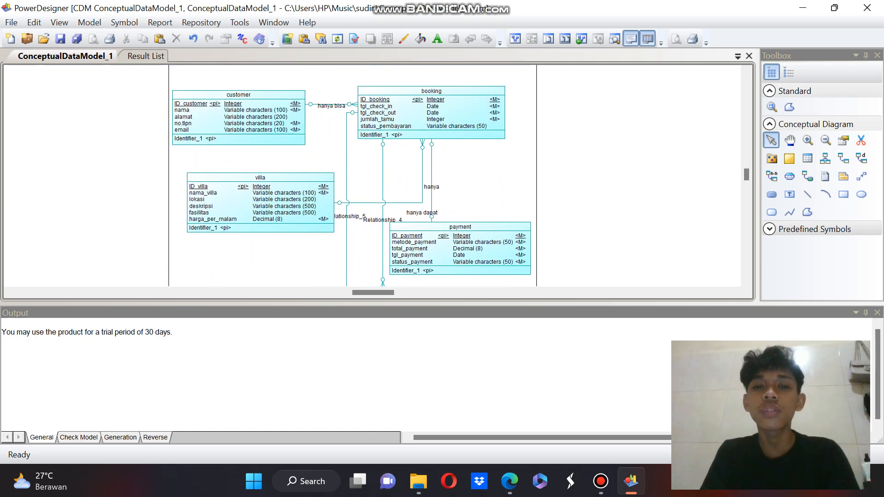
{"action": "scroll", "coordinate": [351, 176], "scroll_direction": "down", "scroll_amount": 4}
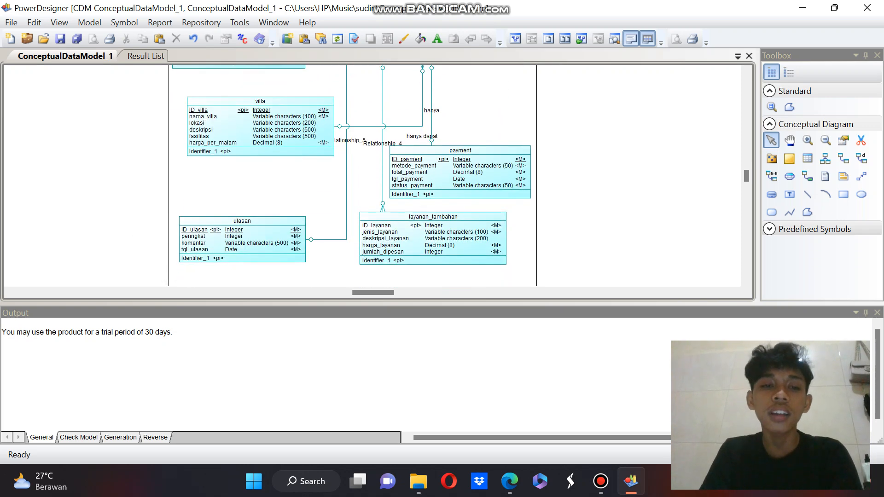
{"action": "scroll", "coordinate": [351, 176], "scroll_direction": "up", "scroll_amount": 1}
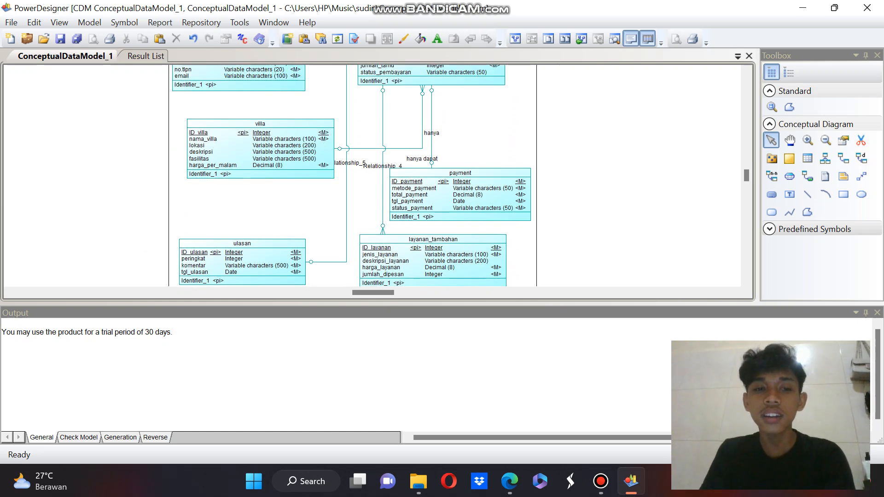
{"action": "scroll", "coordinate": [373, 176], "scroll_direction": "right", "scroll_amount": 1}
{"action": "scroll", "coordinate": [351, 176], "scroll_direction": "up", "scroll_amount": 2}
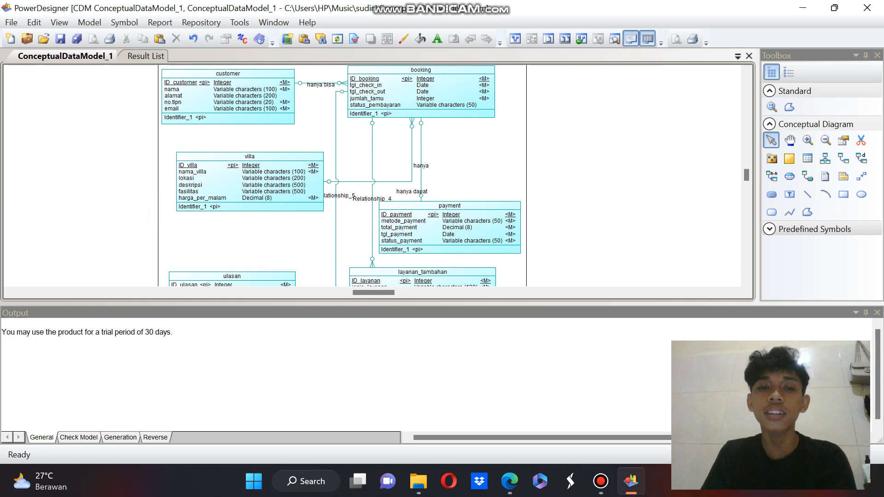
{"action": "scroll", "coordinate": [351, 175], "scroll_direction": "down", "scroll_amount": 1}
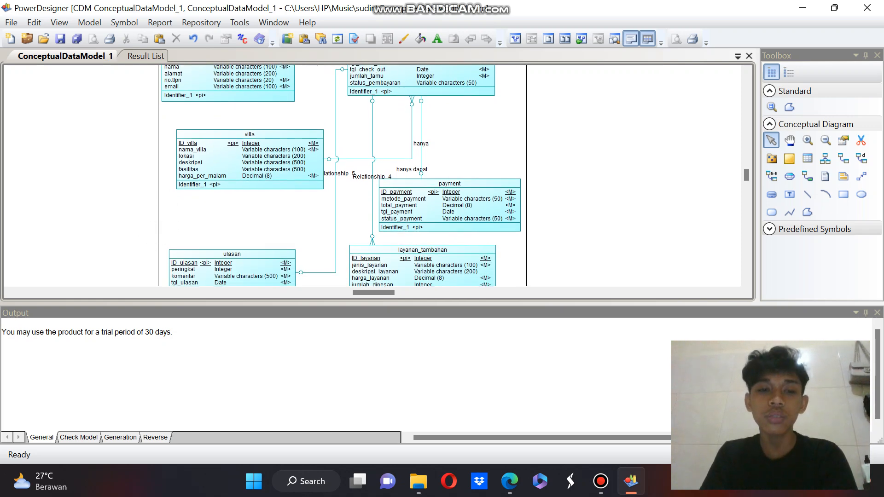
{"action": "scroll", "coordinate": [351, 176], "scroll_direction": "up", "scroll_amount": 2}
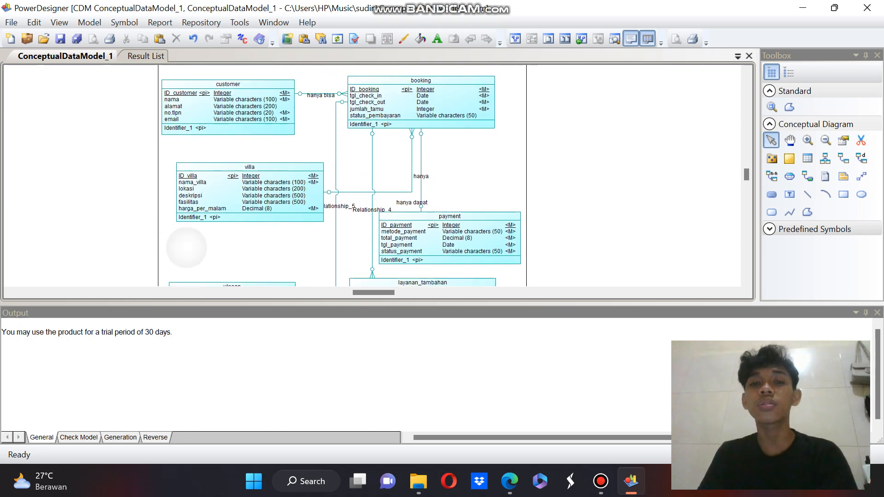
{"action": "scroll", "coordinate": [350, 176], "scroll_direction": "down", "scroll_amount": 4}
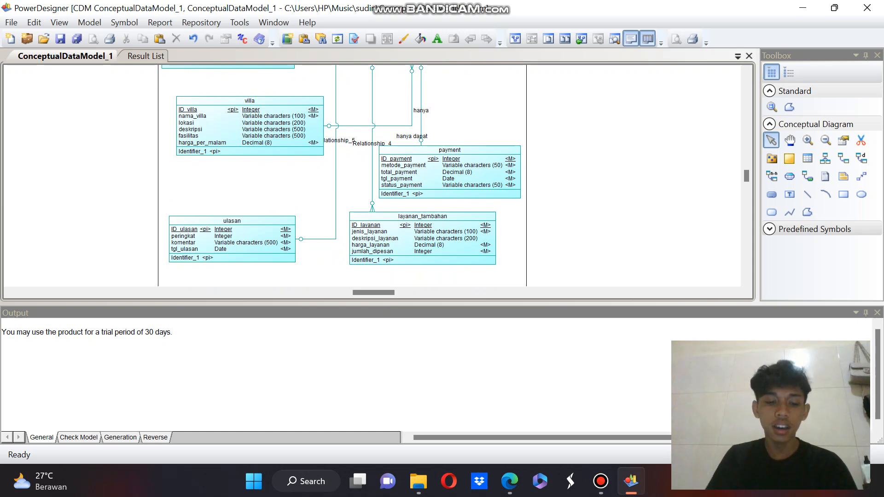
Run Check Model on the conceptual data model with the default check options and return to its diagram
{"action": "key", "text": "F4"}
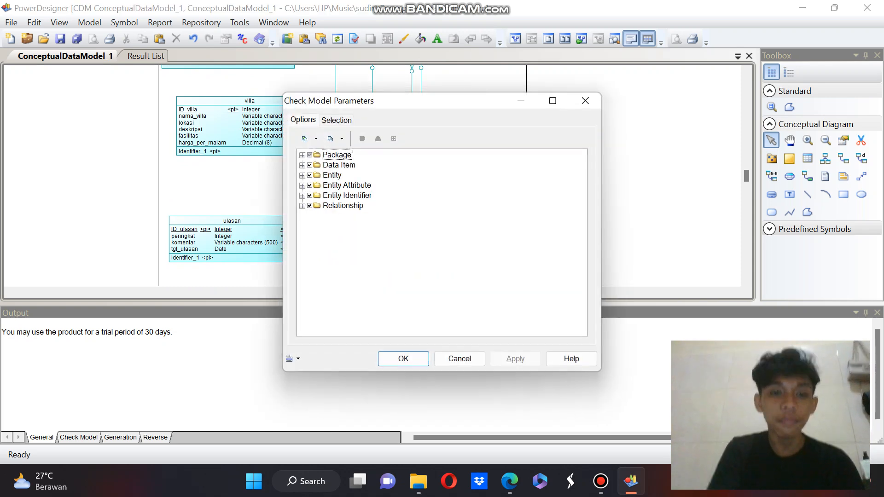
{"action": "key", "text": "Return"}
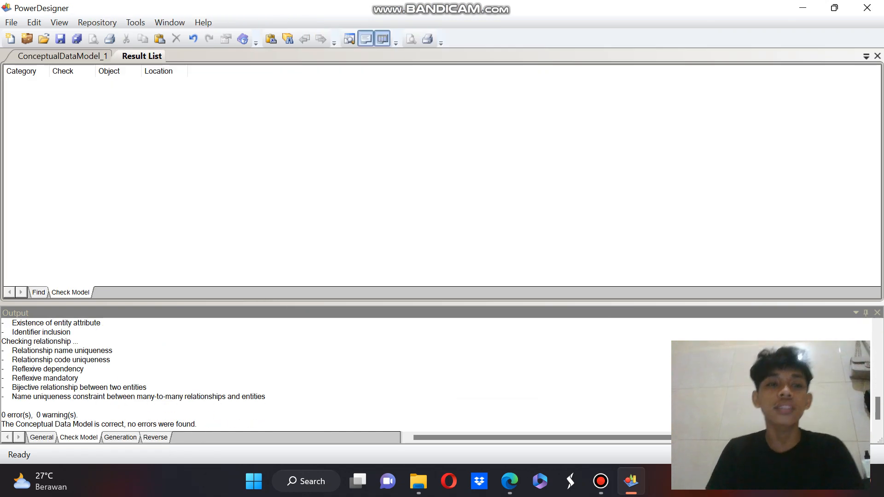
{"action": "left_click", "coordinate": [62, 56]}
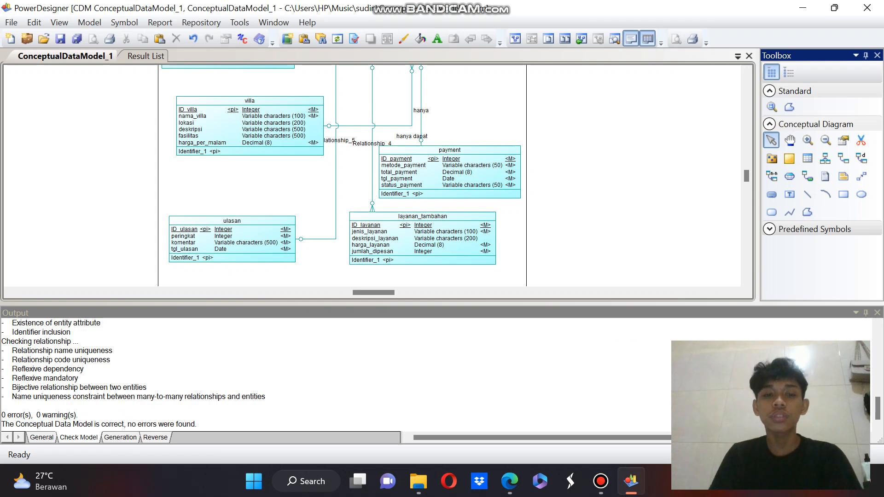
Open the physical data model file "pemesanan pada villa.pdm" from the sudin folder in File Explorer
{"action": "left_click", "coordinate": [419, 481]}
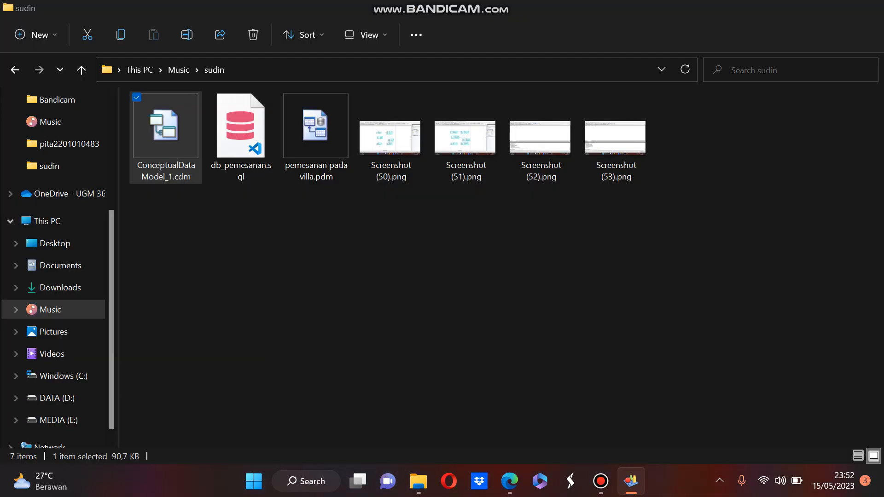
{"action": "left_click", "coordinate": [492, 405]}
{"action": "double_click", "coordinate": [316, 133]}
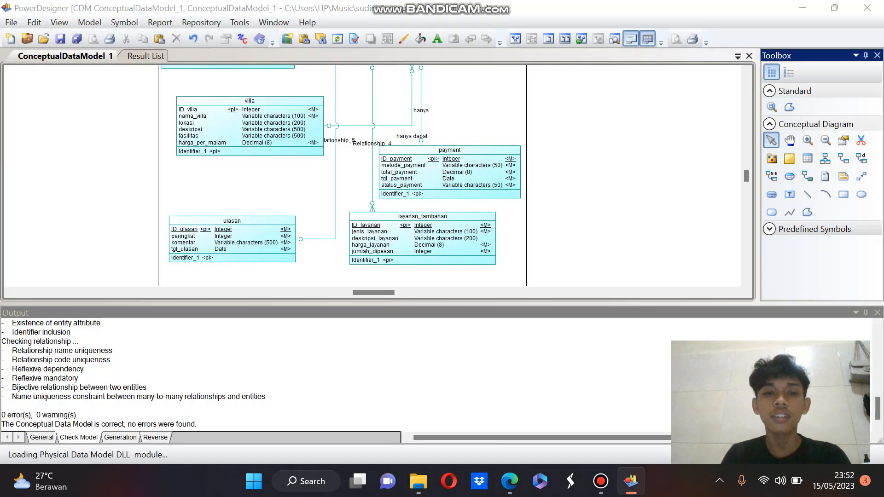
{"action": "key", "text": "Return"}
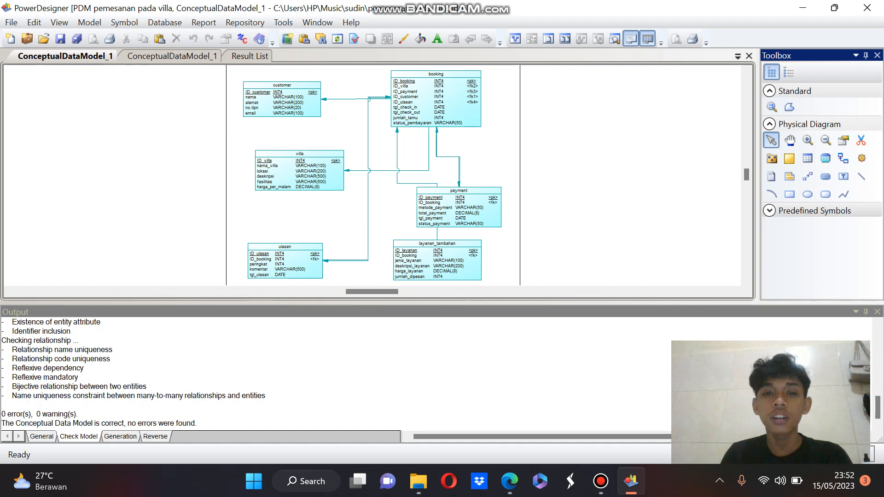
Look over the whole physical data model diagram, from the customer and booking tables down to ulasan and layanan_tambahan
{"action": "left_click", "coordinate": [176, 211]}
{"action": "scroll", "coordinate": [177, 211], "scroll_direction": "up", "scroll_amount": 2}
{"action": "scroll", "coordinate": [177, 211], "scroll_direction": "down", "scroll_amount": 1}
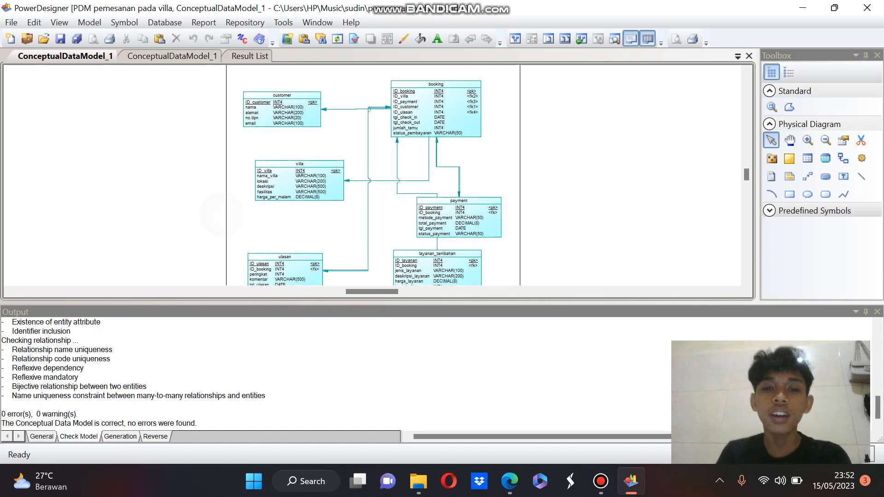
{"action": "scroll", "coordinate": [378, 175], "scroll_direction": "down", "scroll_amount": 5}
{"action": "scroll", "coordinate": [372, 175], "scroll_direction": "up", "scroll_amount": 7}
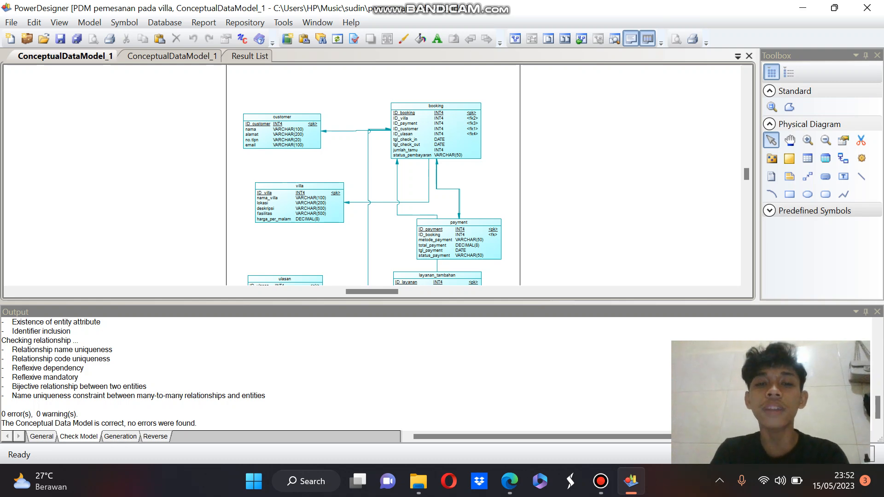
{"action": "scroll", "coordinate": [372, 175], "scroll_direction": "down", "scroll_amount": 3}
Switch back to the conceptual diagram and review its entities and relationships for comparison with the physical model
{"action": "left_click", "coordinate": [171, 56]}
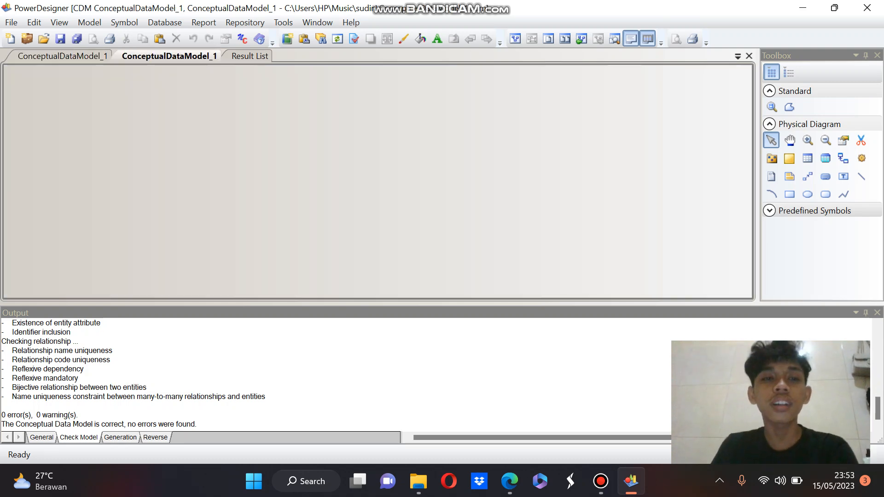
{"action": "scroll", "coordinate": [341, 175], "scroll_direction": "up", "scroll_amount": 10}
{"action": "scroll", "coordinate": [341, 175], "scroll_direction": "down", "scroll_amount": 9}
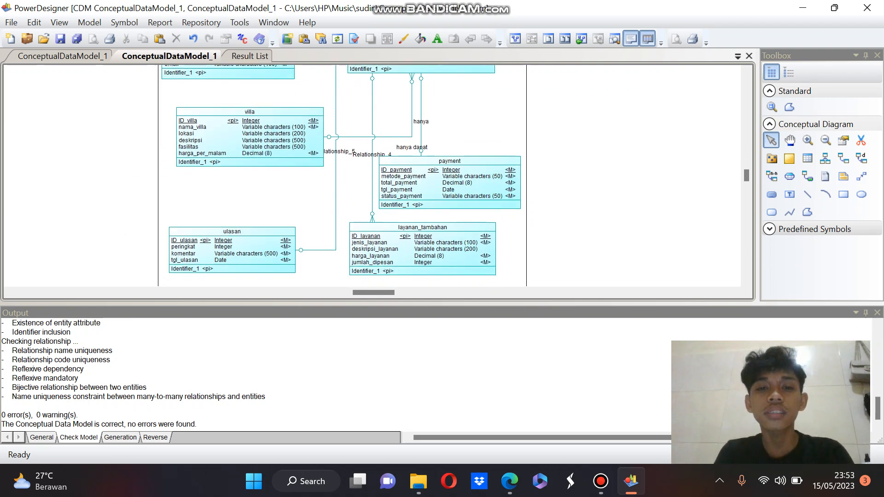
{"action": "scroll", "coordinate": [340, 175], "scroll_direction": "up", "scroll_amount": 3}
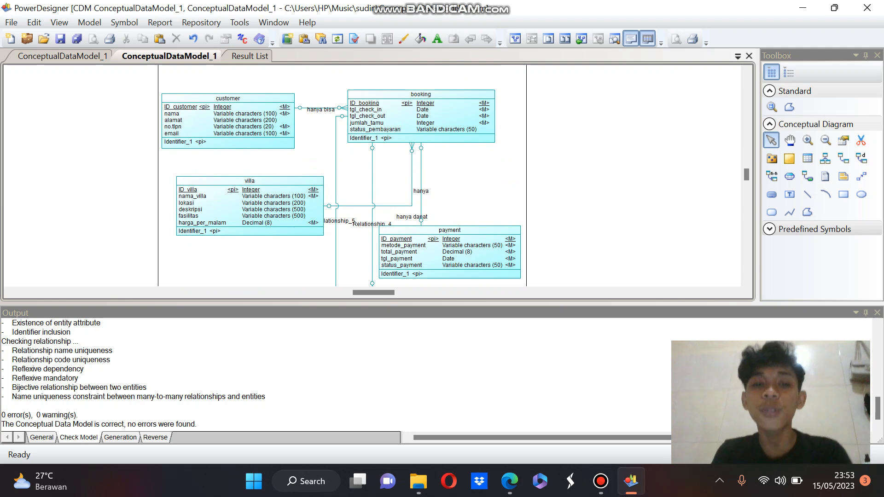
{"action": "scroll", "coordinate": [340, 175], "scroll_direction": "down", "scroll_amount": 1}
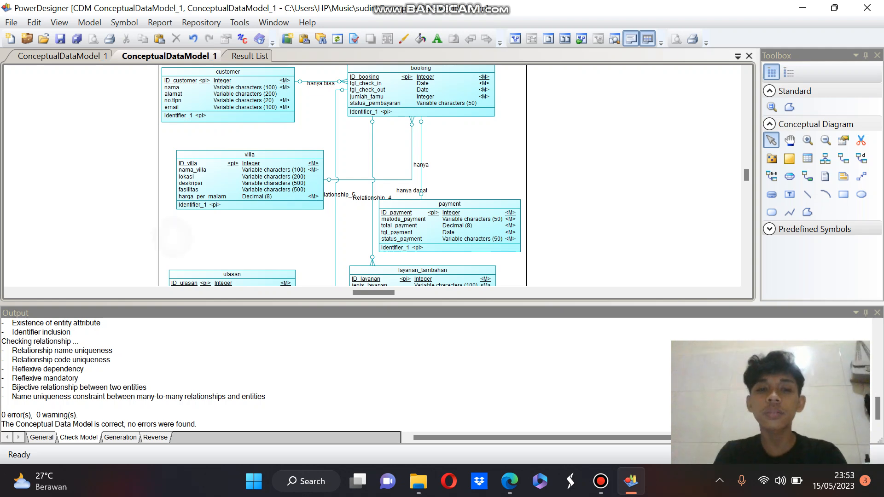
{"action": "scroll", "coordinate": [341, 175], "scroll_direction": "down", "scroll_amount": 1}
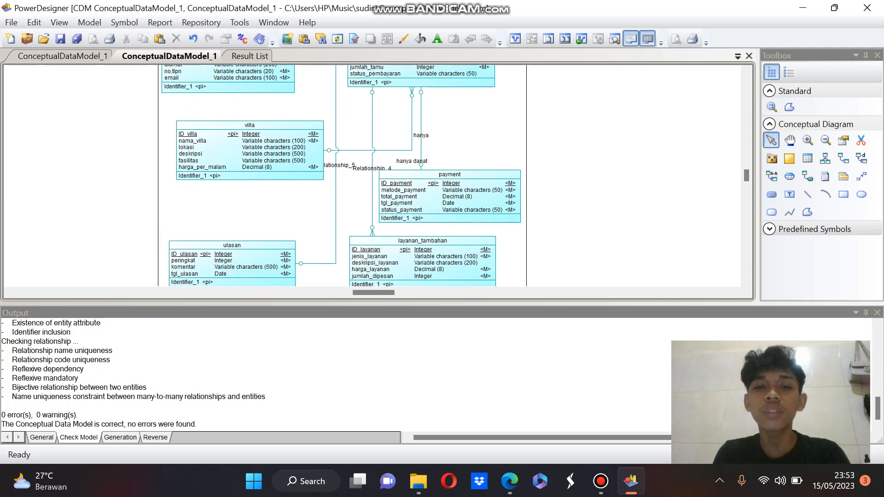
{"action": "scroll", "coordinate": [341, 175], "scroll_direction": "up", "scroll_amount": 1}
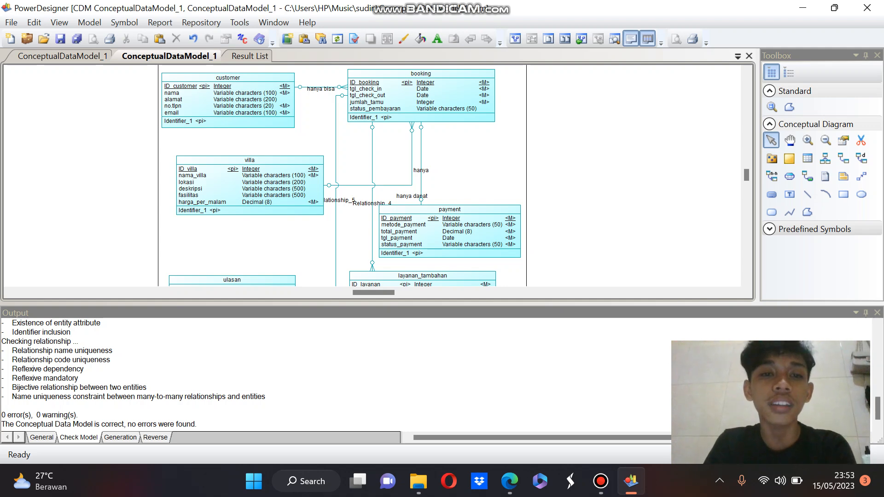
Return to the physical diagram and examine the columns, primary keys and foreign keys of its tables at a larger zoom
{"action": "left_click", "coordinate": [52, 56]}
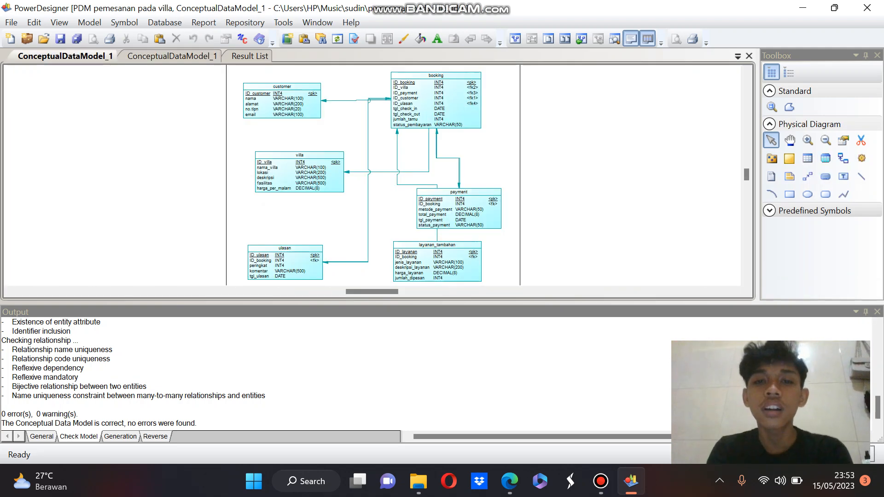
{"action": "scroll", "coordinate": [385, 222], "scroll_direction": "up", "scroll_amount": 2}
{"action": "scroll", "coordinate": [386, 222], "scroll_direction": "up", "scroll_amount": 3}
{"action": "scroll", "coordinate": [202, 233], "scroll_direction": "up", "scroll_amount": 1}
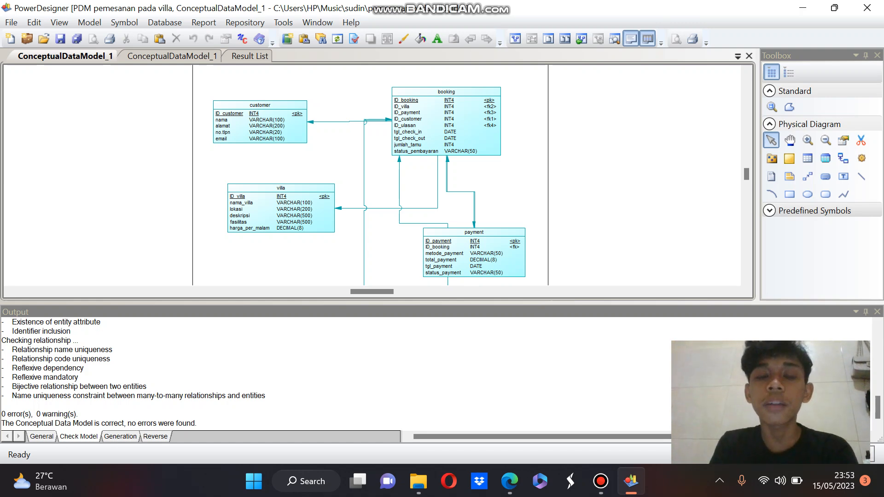
{"action": "scroll", "coordinate": [372, 175], "scroll_direction": "down", "scroll_amount": 3}
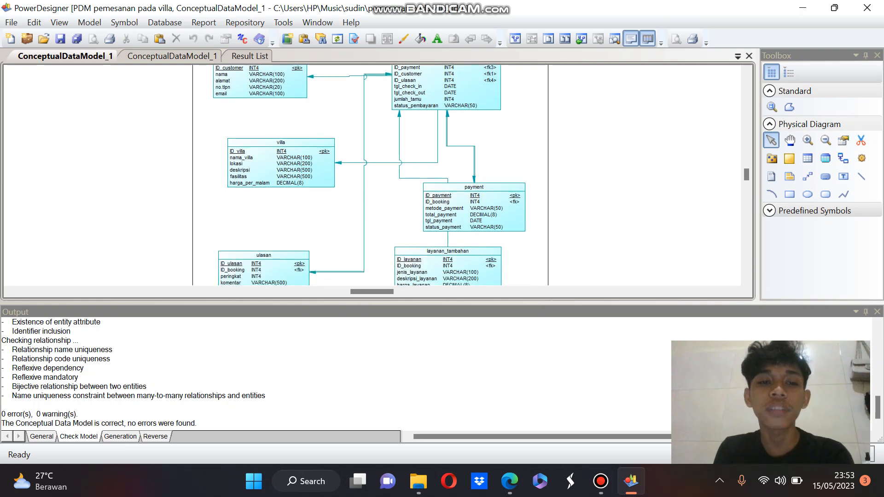
{"action": "scroll", "coordinate": [372, 175], "scroll_direction": "down", "scroll_amount": 2}
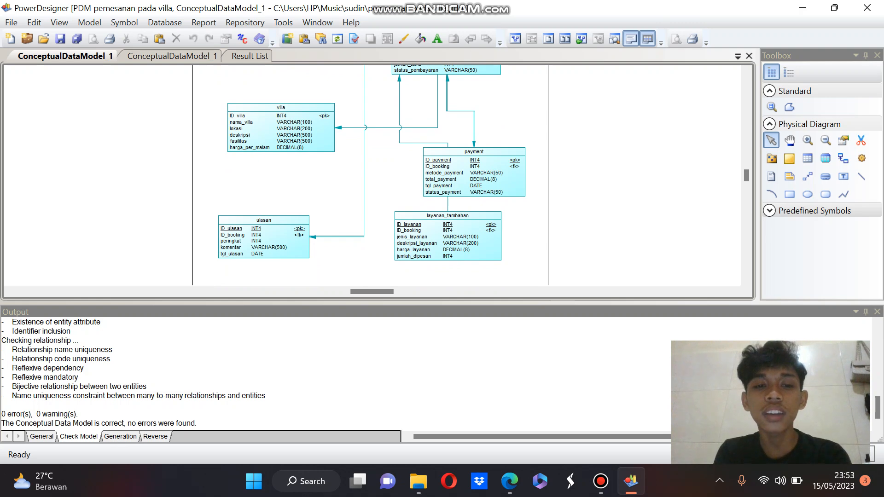
Look over the physical diagram's references linking booking with customer, villa, payment, ulasan and layanan_tambahan, along with their key columns
{"action": "scroll", "coordinate": [372, 175], "scroll_direction": "up", "scroll_amount": 2}
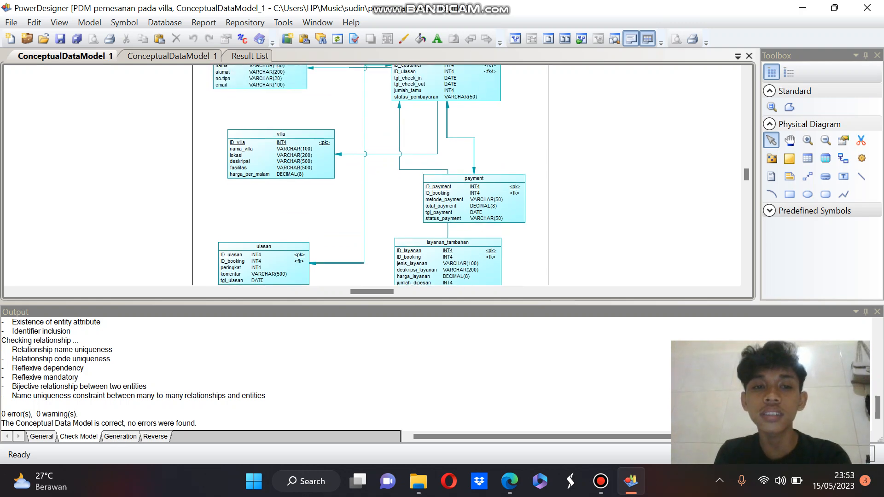
{"action": "scroll", "coordinate": [372, 175], "scroll_direction": "down", "scroll_amount": 2}
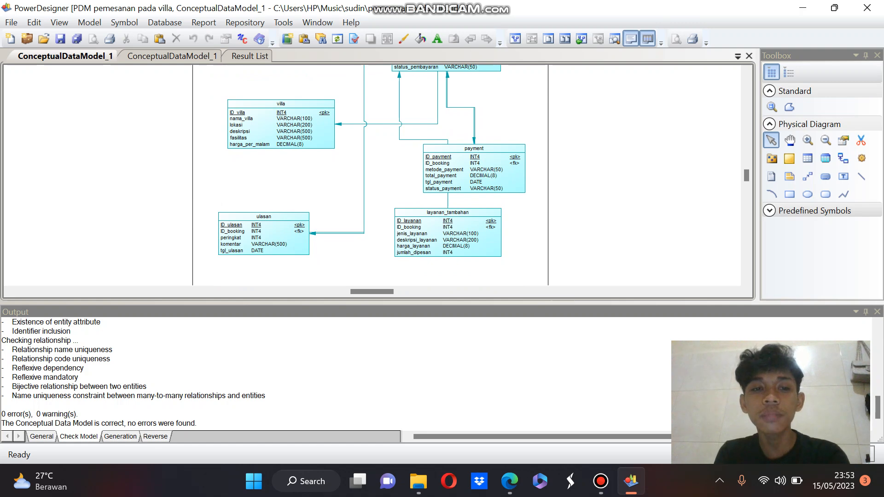
{"action": "scroll", "coordinate": [372, 175], "scroll_direction": "up", "scroll_amount": 1}
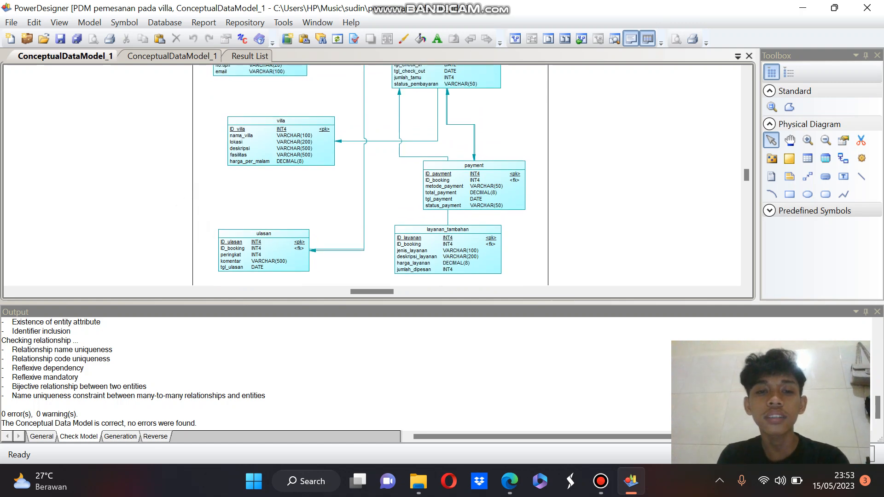
{"action": "scroll", "coordinate": [371, 175], "scroll_direction": "up", "scroll_amount": 2}
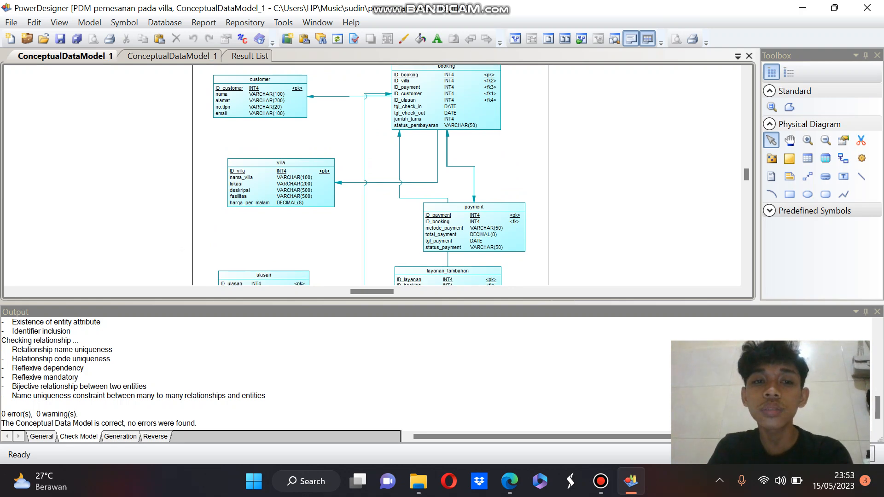
{"action": "scroll", "coordinate": [372, 175], "scroll_direction": "down", "scroll_amount": 1}
{"action": "scroll", "coordinate": [371, 175], "scroll_direction": "up", "scroll_amount": 1}
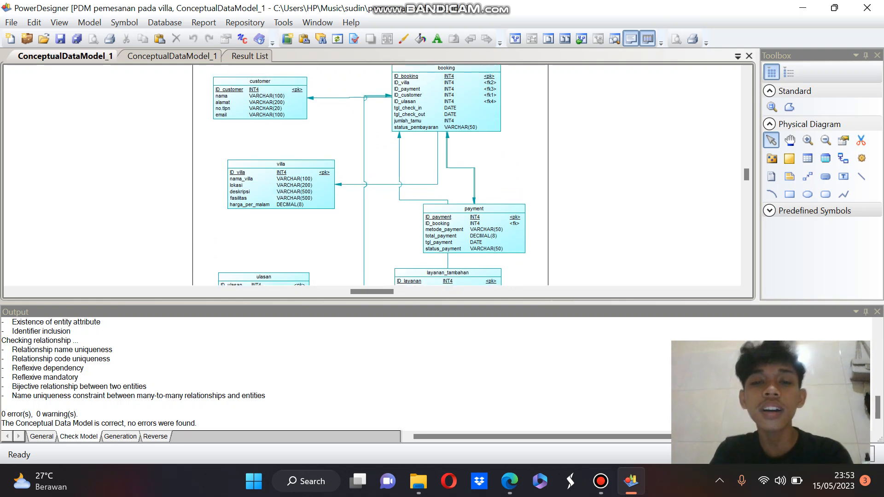
{"action": "scroll", "coordinate": [372, 175], "scroll_direction": "down", "scroll_amount": 3}
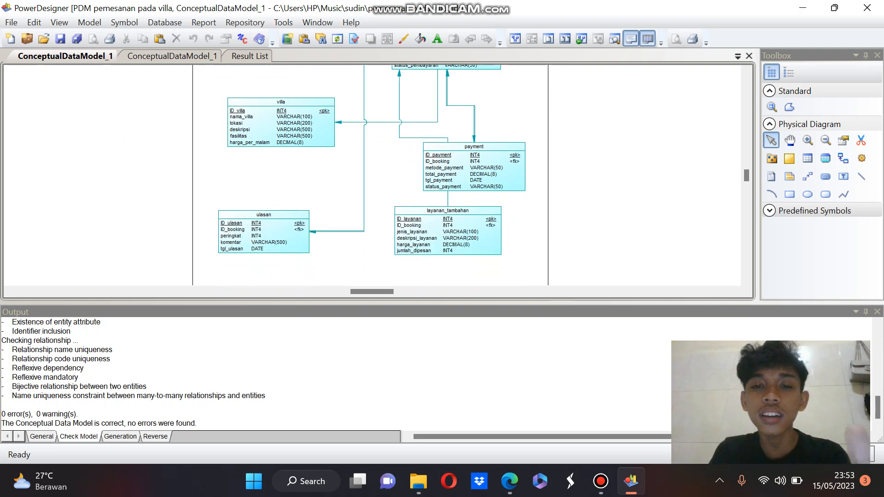
{"action": "scroll", "coordinate": [371, 175], "scroll_direction": "up", "scroll_amount": 1}
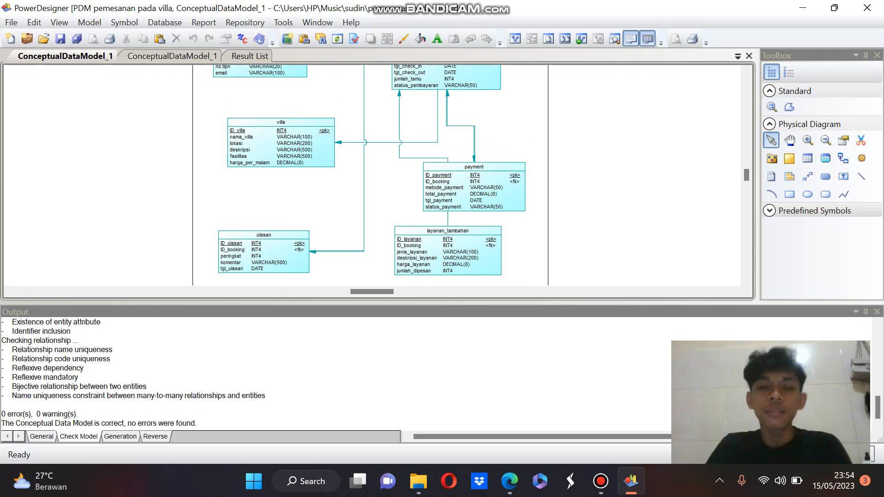
{"action": "scroll", "coordinate": [372, 175], "scroll_direction": "up", "scroll_amount": 2}
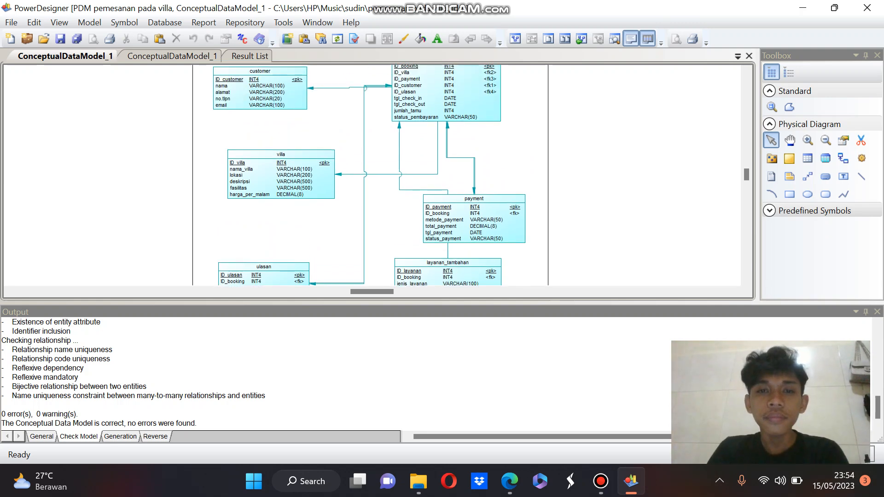
{"action": "scroll", "coordinate": [159, 202], "scroll_direction": "up", "scroll_amount": 1}
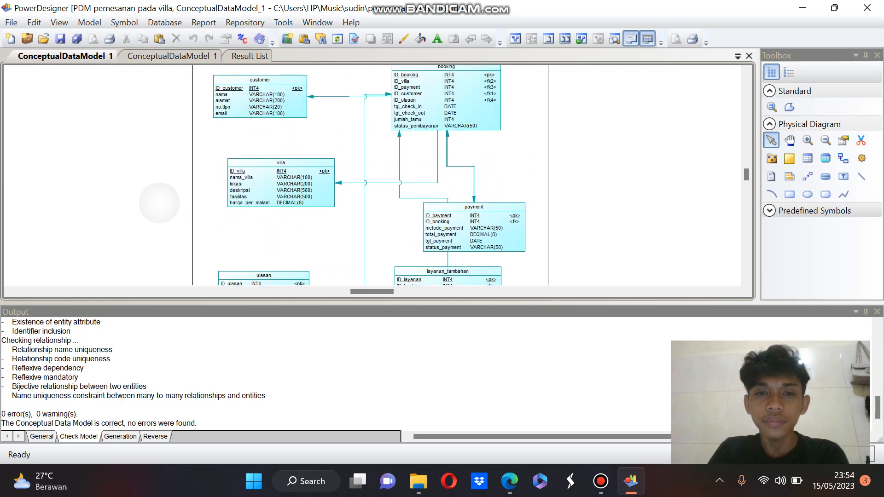
{"action": "scroll", "coordinate": [160, 202], "scroll_direction": "down", "scroll_amount": 1}
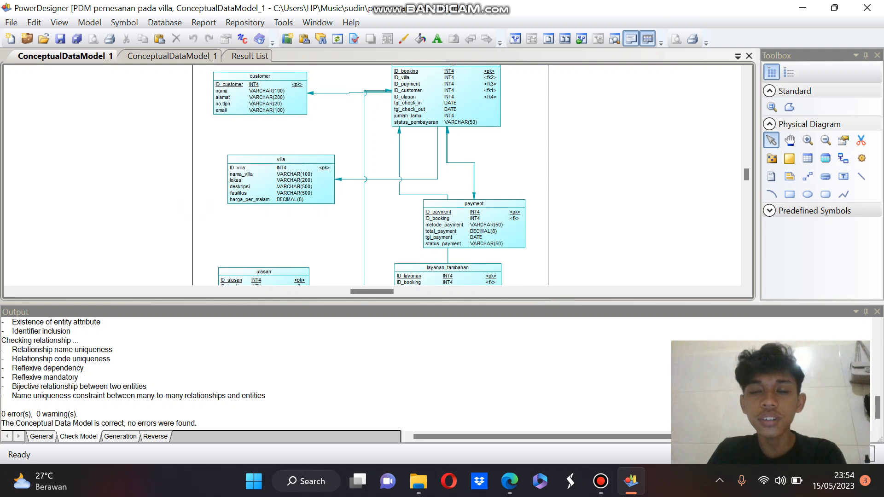
{"action": "scroll", "coordinate": [371, 175], "scroll_direction": "up", "scroll_amount": 2}
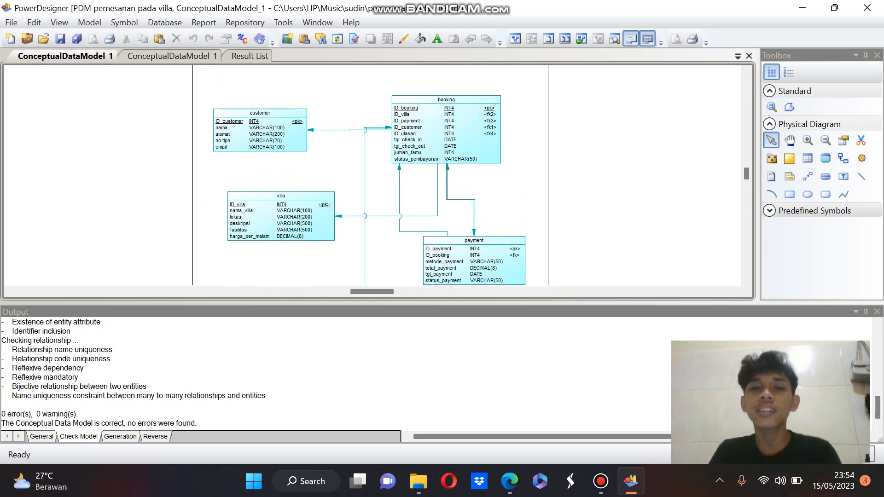
{"action": "scroll", "coordinate": [369, 191], "scroll_direction": "up", "scroll_amount": 1}
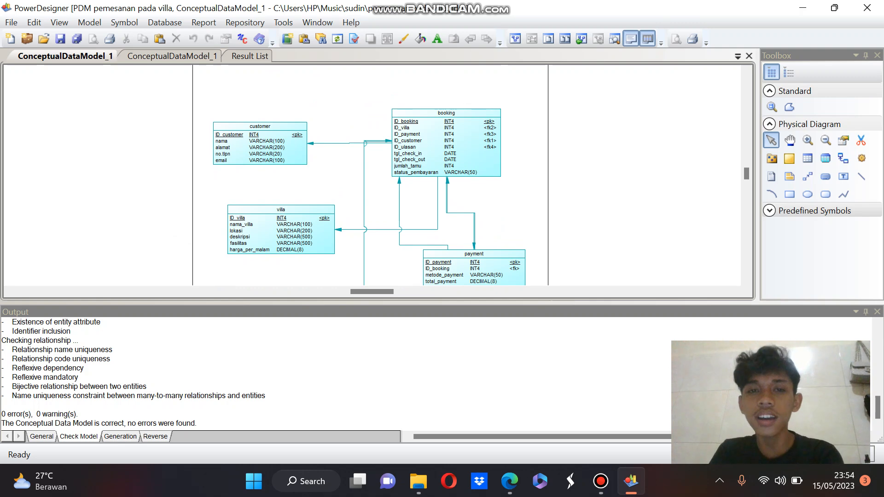
{"action": "scroll", "coordinate": [352, 190], "scroll_direction": "down", "scroll_amount": 1}
{"action": "scroll", "coordinate": [145, 145], "scroll_direction": "down", "scroll_amount": 7}
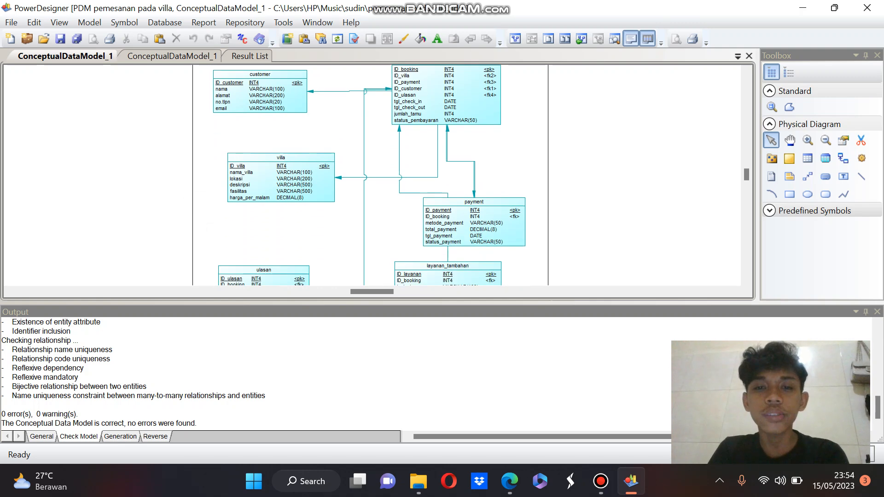
{"action": "scroll", "coordinate": [145, 145], "scroll_direction": "up", "scroll_amount": 1}
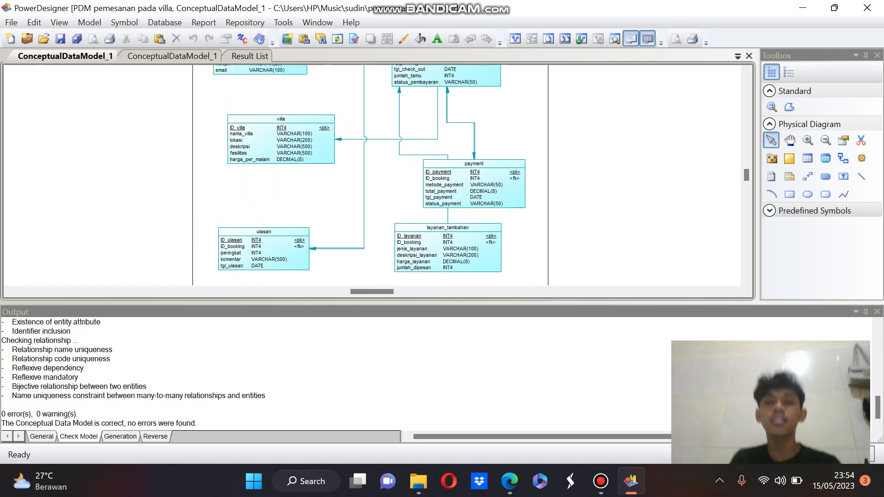
{"action": "scroll", "coordinate": [372, 175], "scroll_direction": "down", "scroll_amount": 2}
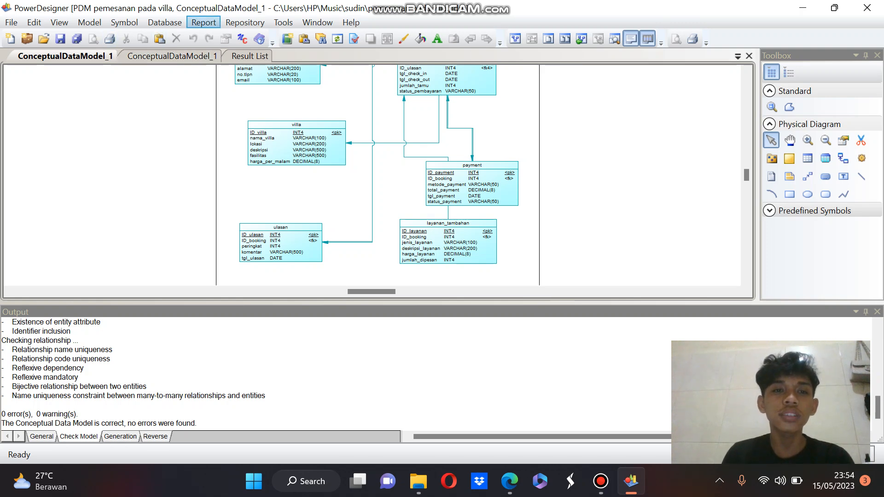
Switch to the conceptual diagram and locate the Generate Physical Data Model command without running it
{"action": "left_click", "coordinate": [171, 55]}
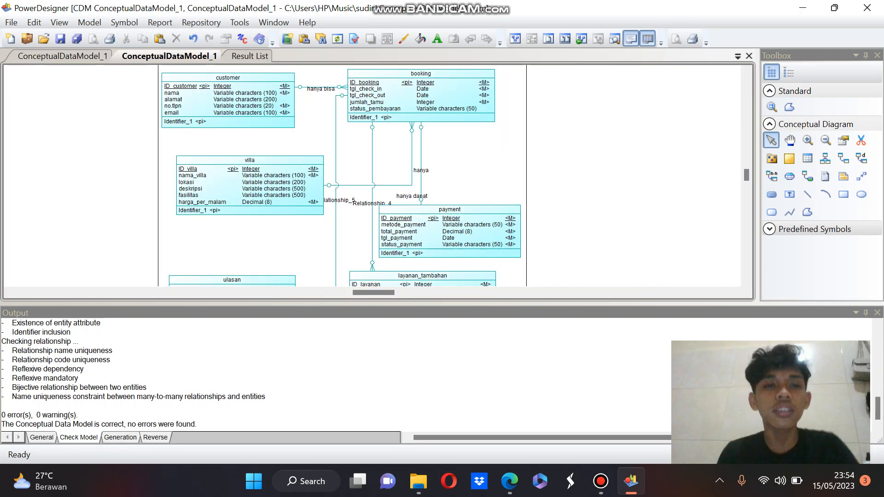
{"action": "left_click", "coordinate": [239, 22]}
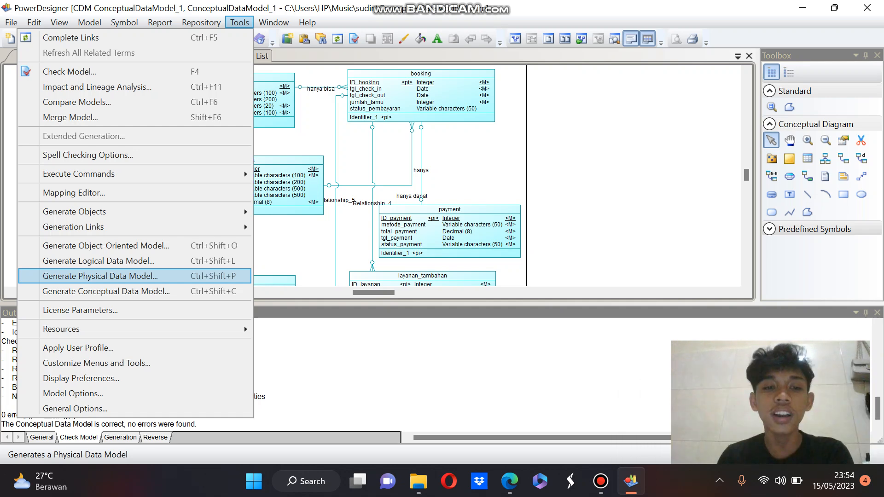
{"action": "key", "text": "Escape"}
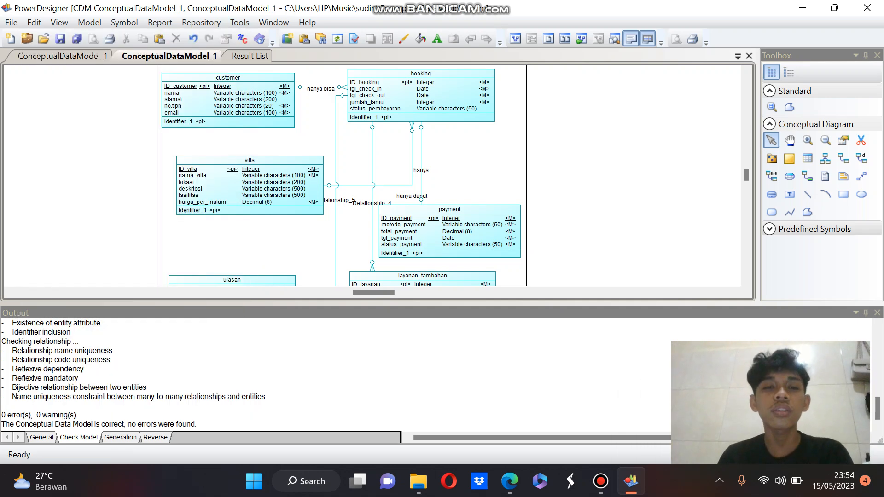
Return to the physical diagram and run Check Model on it with the default check options
{"action": "left_click", "coordinate": [62, 57]}
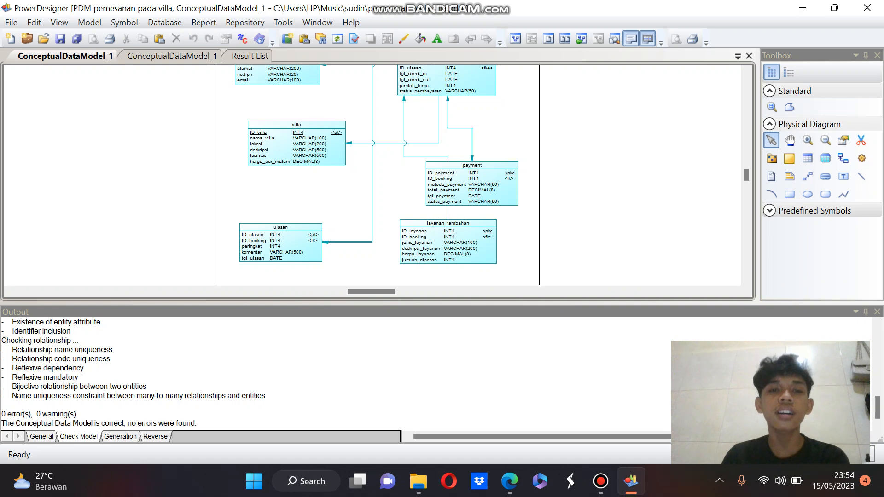
{"action": "scroll", "coordinate": [372, 175], "scroll_direction": "up", "scroll_amount": 1}
{"action": "scroll", "coordinate": [372, 174], "scroll_direction": "up", "scroll_amount": 2}
{"action": "scroll", "coordinate": [372, 175], "scroll_direction": "down", "scroll_amount": 2}
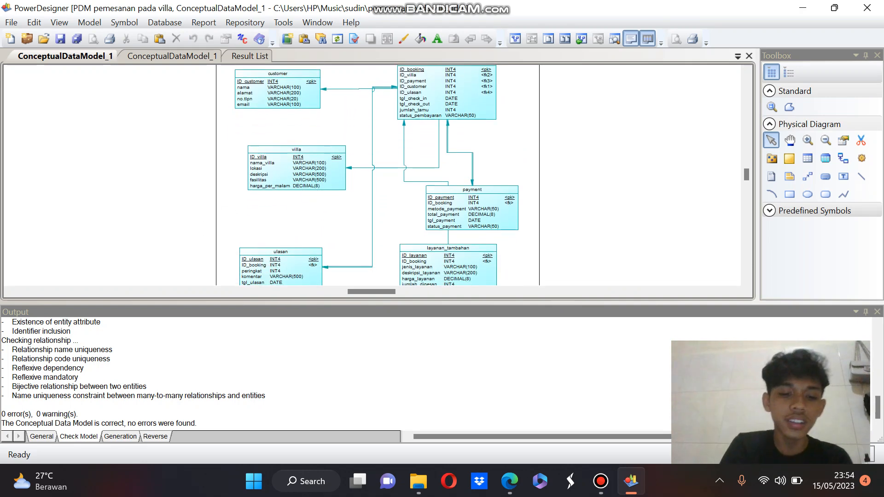
{"action": "key", "text": "F4"}
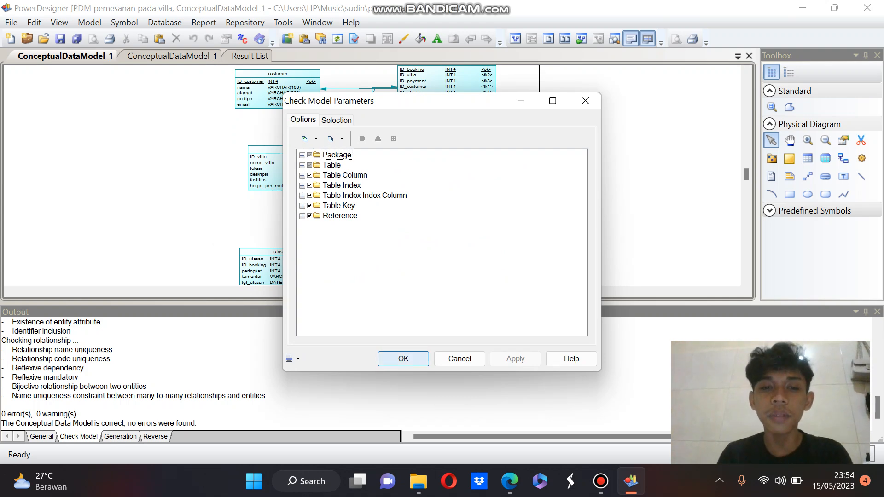
{"action": "left_click", "coordinate": [403, 358]}
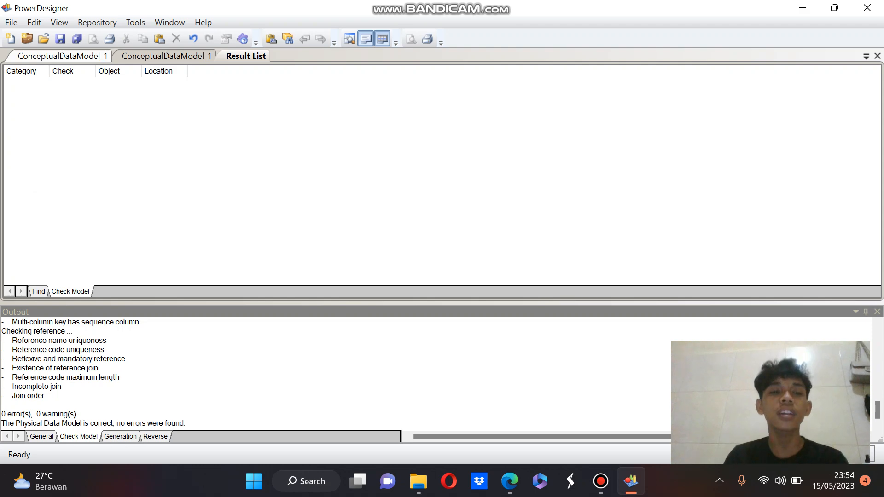
{"action": "left_click", "coordinate": [63, 56]}
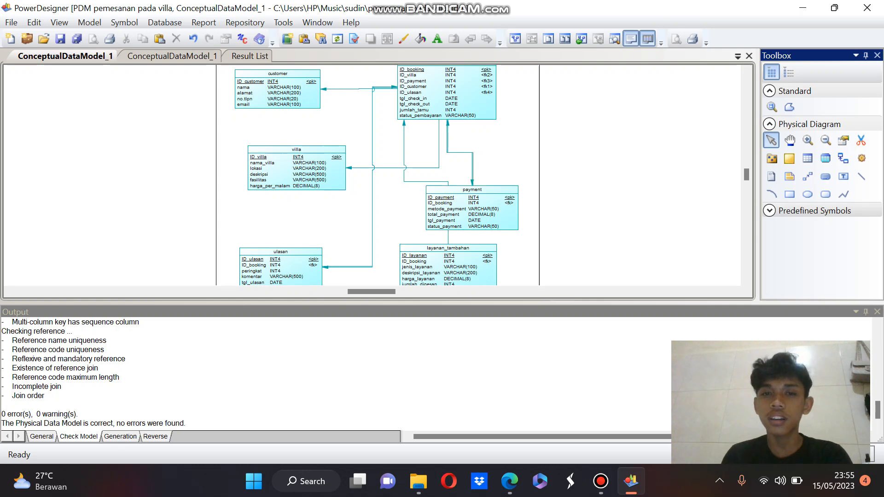
{"action": "right_click", "coordinate": [384, 129]}
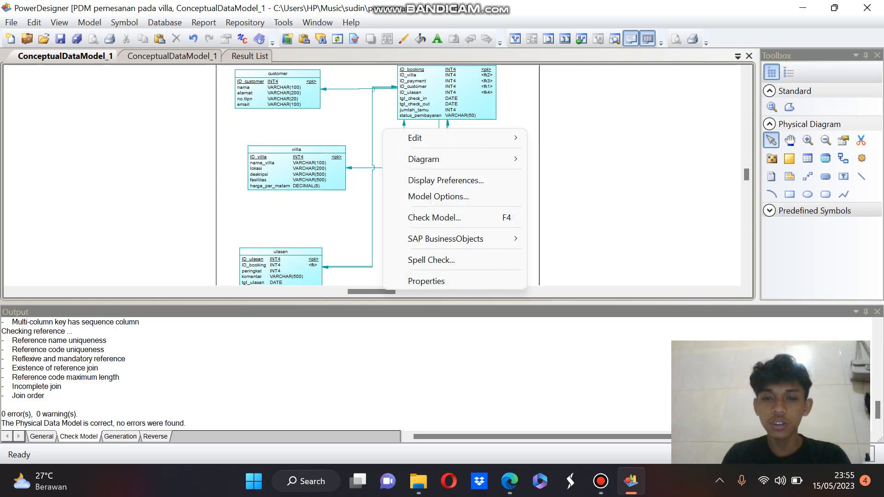
{"action": "key", "text": "Escape"}
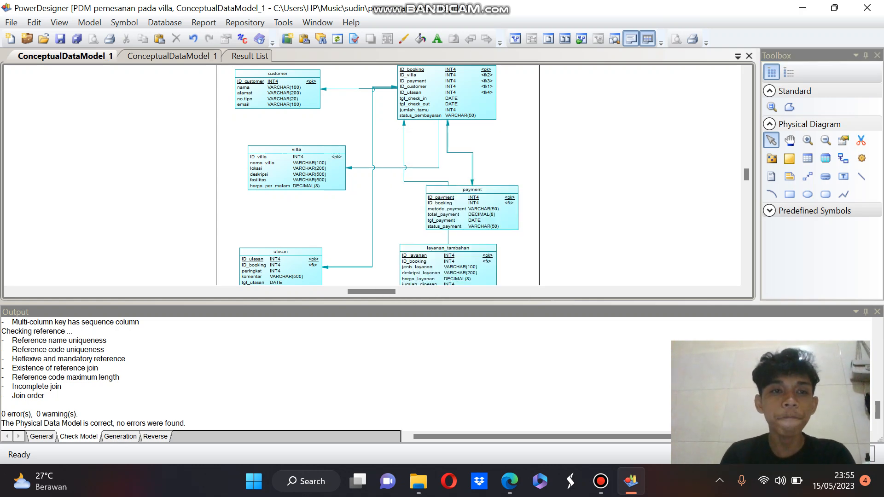
{"action": "left_click", "coordinate": [164, 22]}
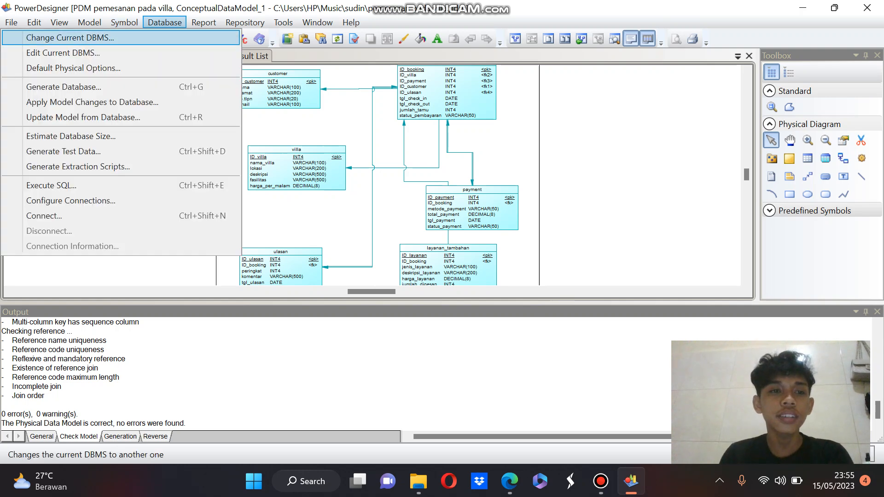
{"action": "left_click", "coordinate": [64, 87]}
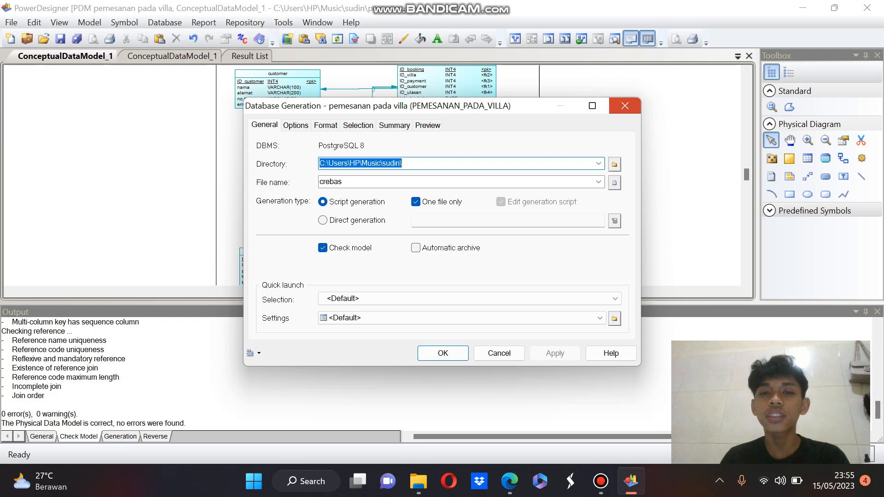
{"action": "left_click", "coordinate": [624, 106]}
View the PDM generation options for the conceptual model, then close them without generating
{"action": "left_click", "coordinate": [148, 56]}
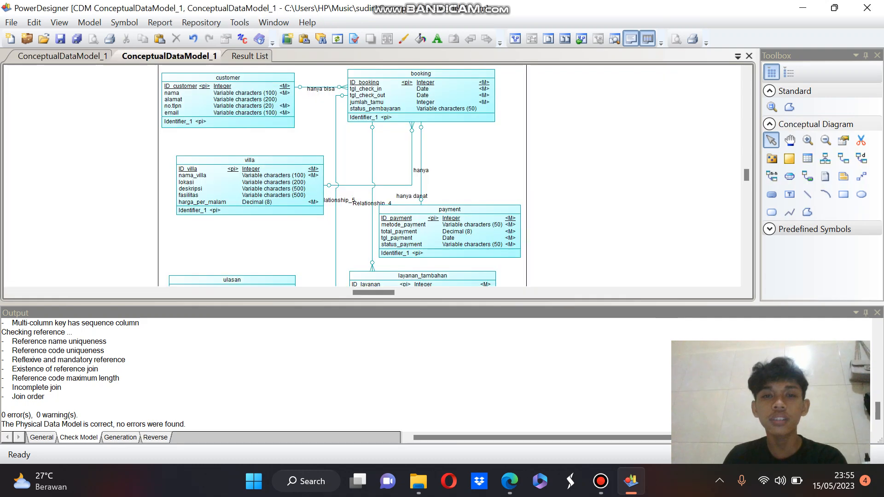
{"action": "left_click", "coordinate": [239, 22]}
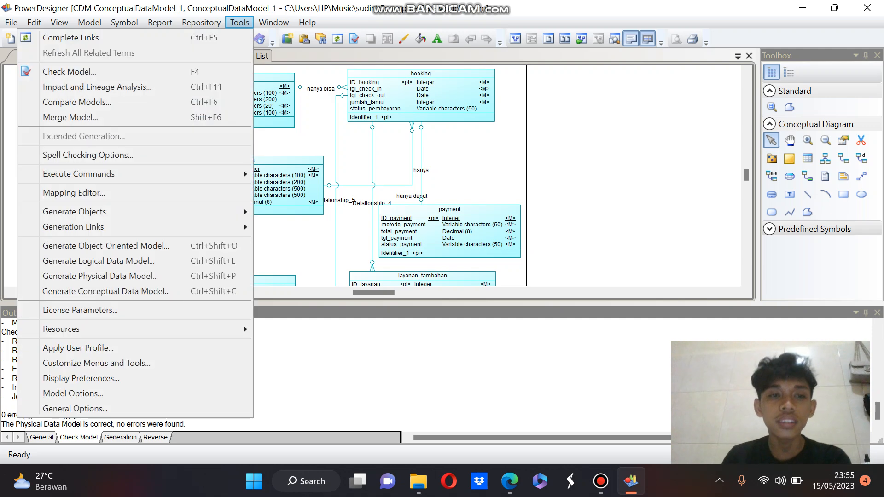
{"action": "key", "text": "Return"}
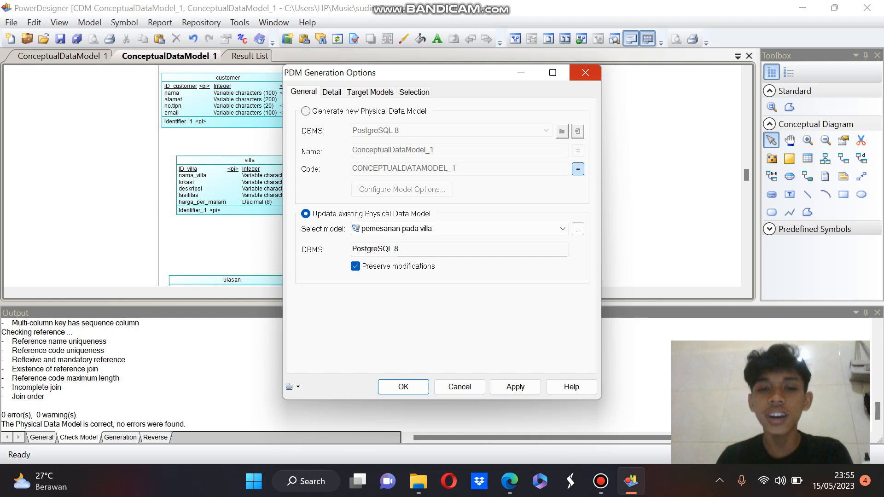
{"action": "left_click", "coordinate": [585, 72]}
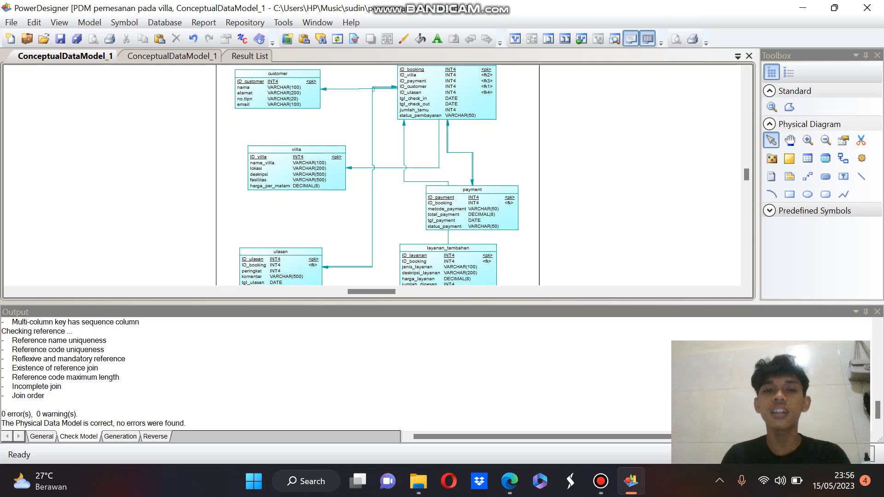
Open the Database Generation settings for the physical villa booking model
{"action": "right_click", "coordinate": [285, 125]}
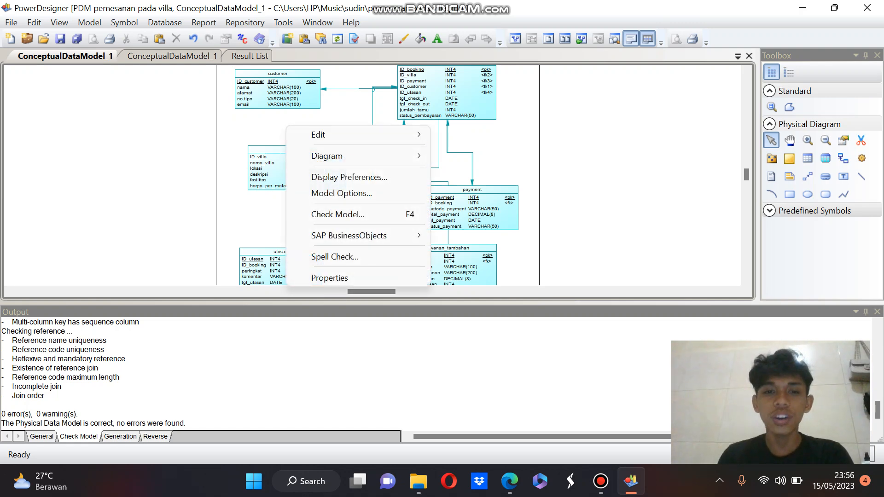
{"action": "left_click", "coordinate": [346, 89]}
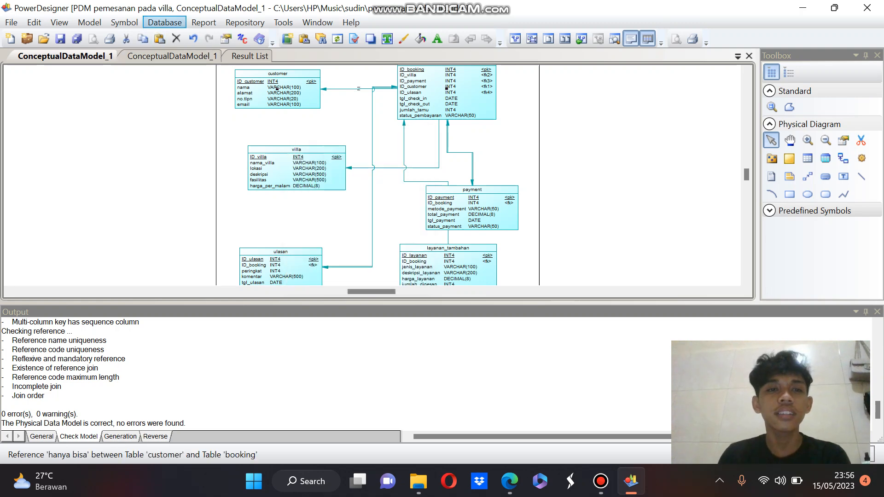
{"action": "left_click", "coordinate": [165, 22]}
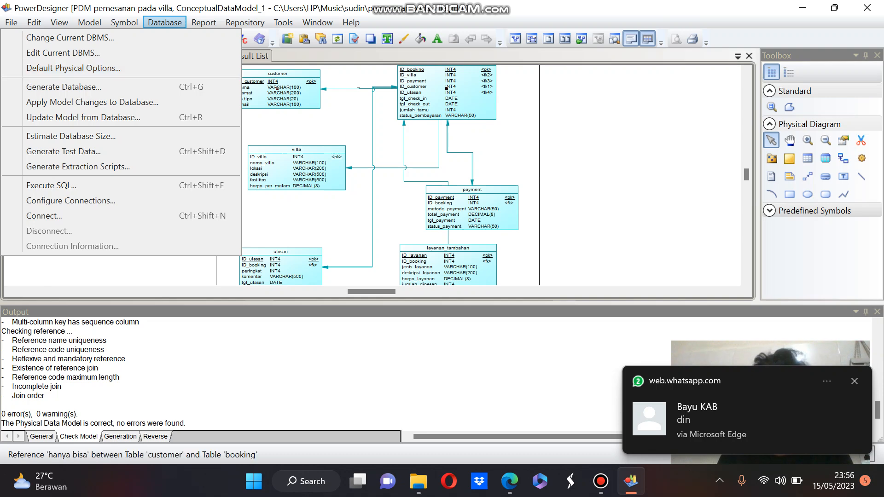
{"action": "key", "text": "Up"}
{"action": "key", "text": "Up"}
{"action": "key", "text": "Return"}
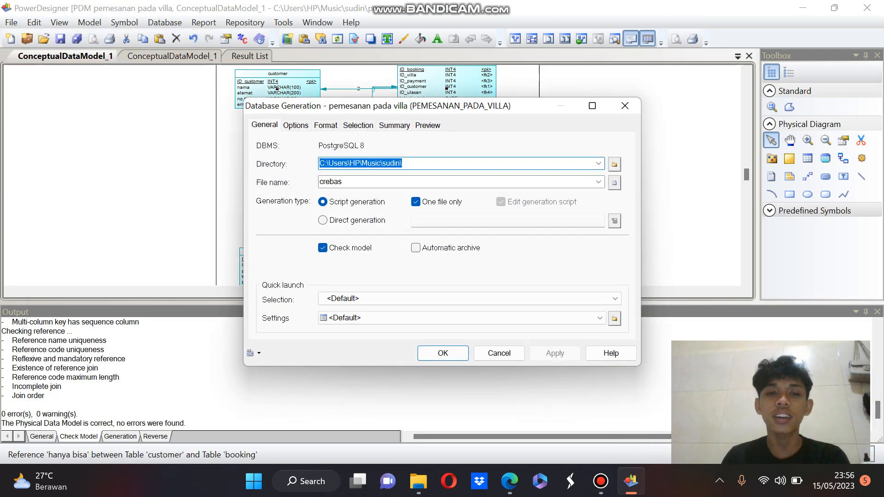
Replace the generation script's file name with db_pemesana and apply the setting
{"action": "key", "text": "Tab"}
{"action": "key", "text": "BackSpace"}
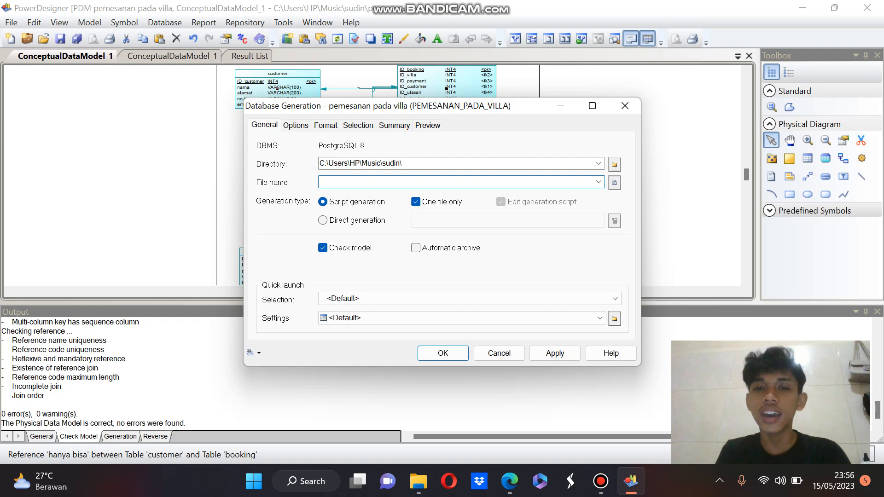
{"action": "type", "text": "db_pe,e"}
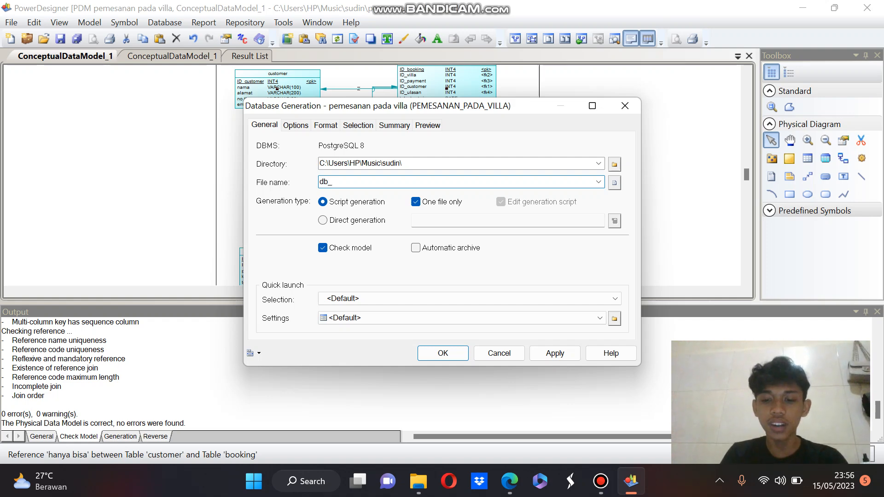
{"action": "key", "text": "BackSpace"}
{"action": "key", "text": "BackSpace"}
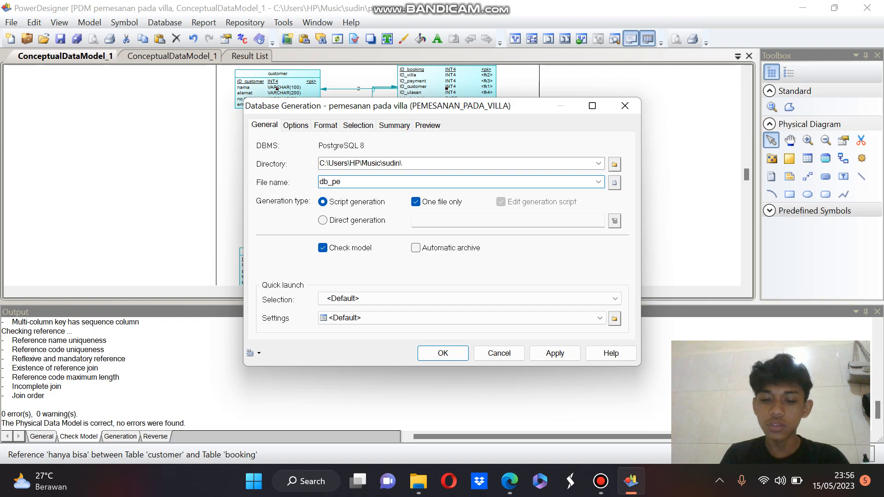
{"action": "type", "text": "mes"}
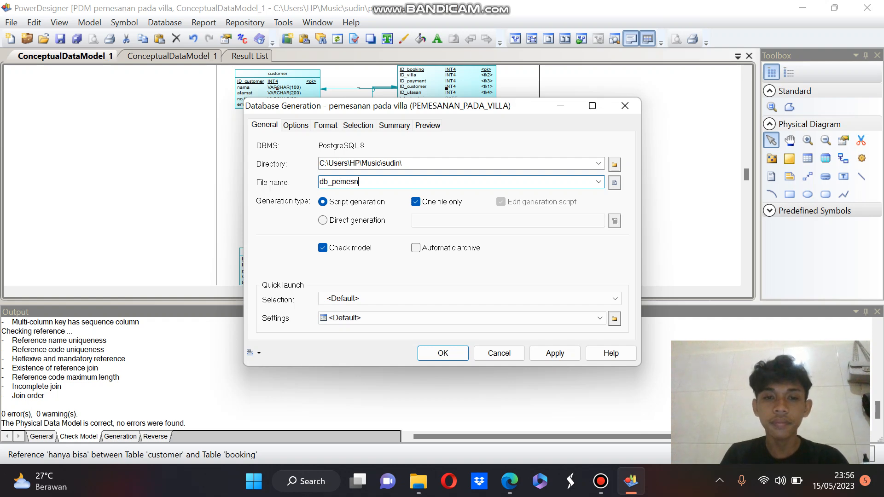
{"action": "type", "text": "ana"}
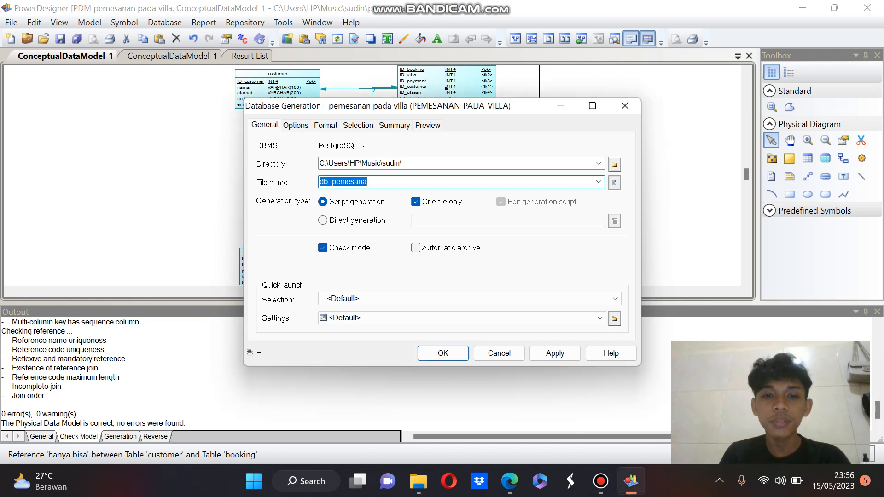
{"action": "key", "text": "Right"}
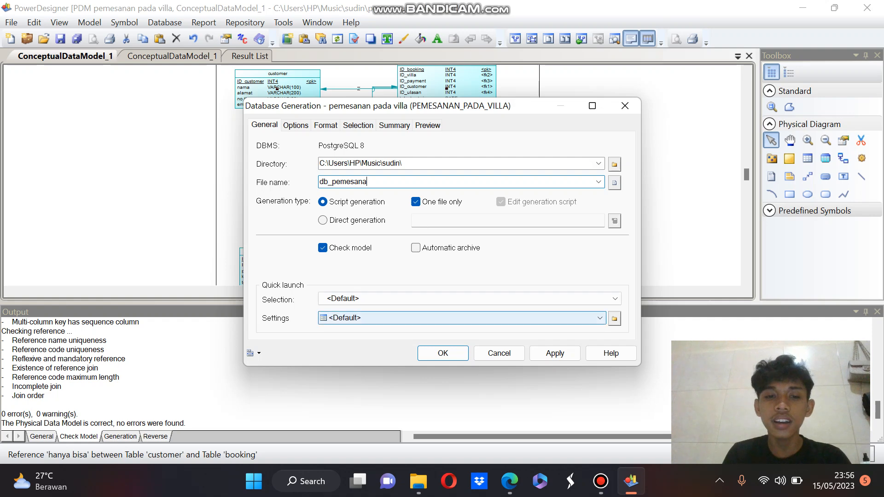
{"action": "left_click", "coordinate": [555, 353]}
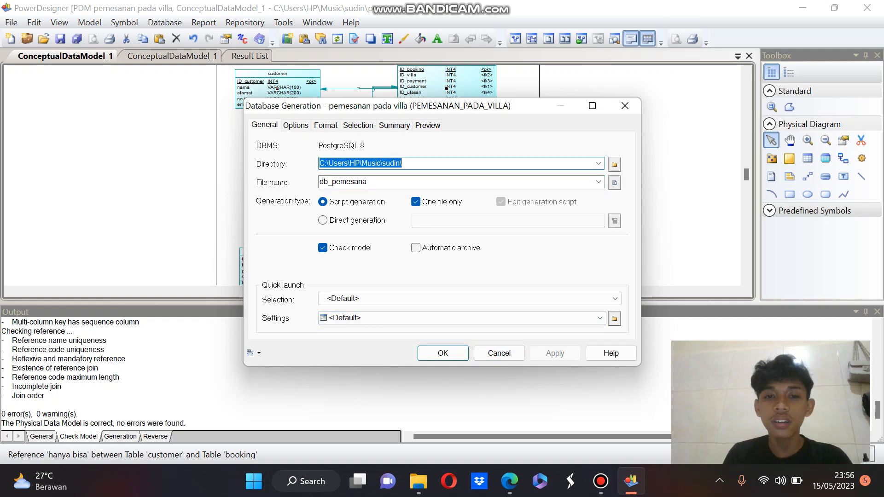
Complete the script's file name as db_pemesanan_villa and generate the PostgreSQL script as a single file
{"action": "key", "text": "Tab"}
{"action": "key", "text": "Right"}
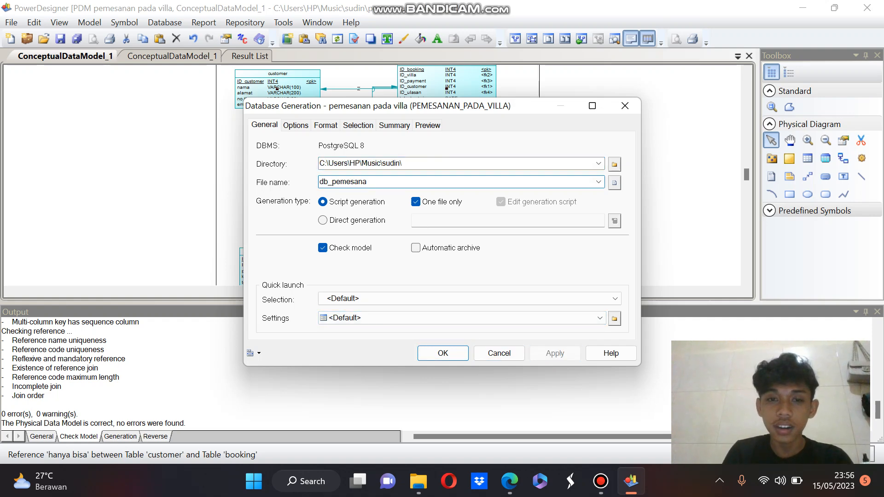
{"action": "type", "text": "n"}
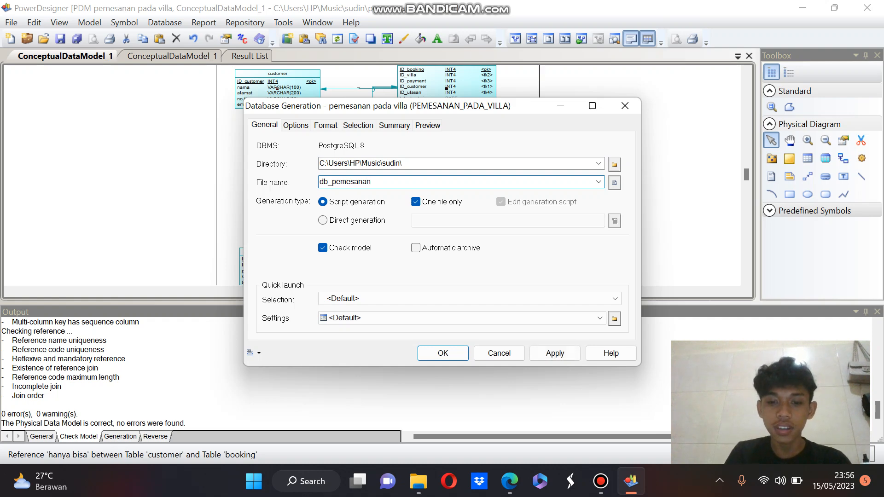
{"action": "type", "text": "_villa"}
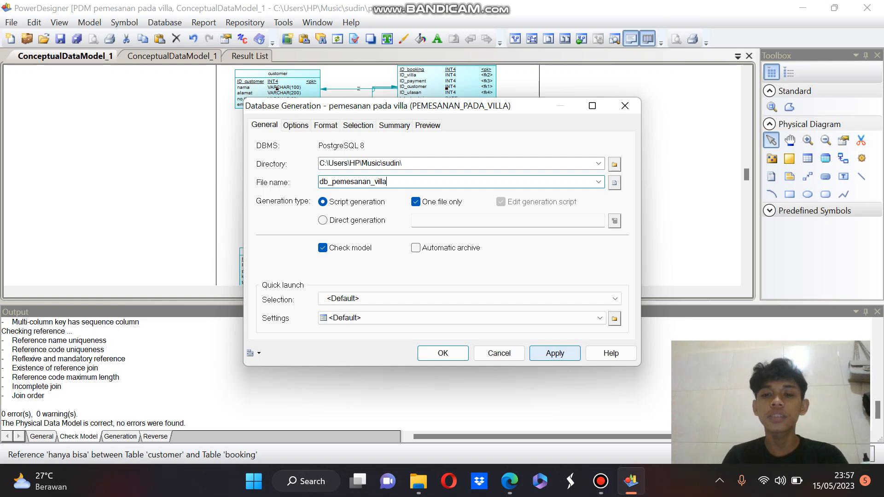
{"action": "left_click", "coordinate": [555, 353]}
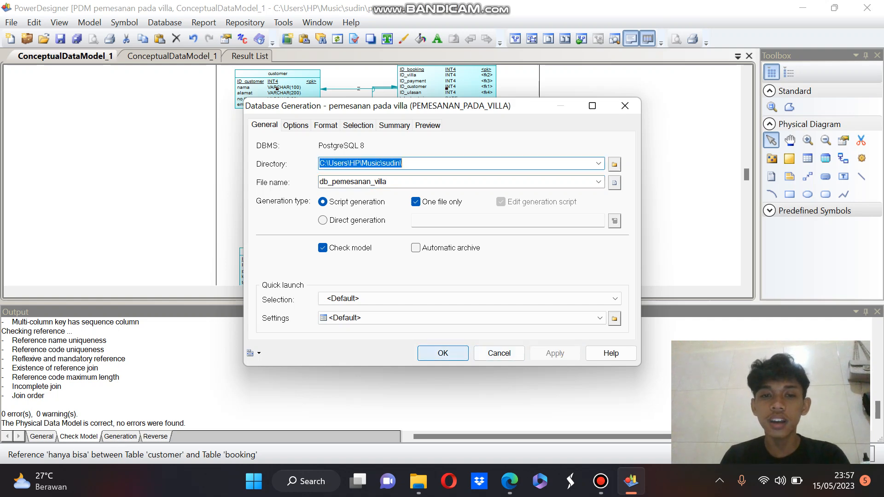
{"action": "left_click", "coordinate": [442, 353]}
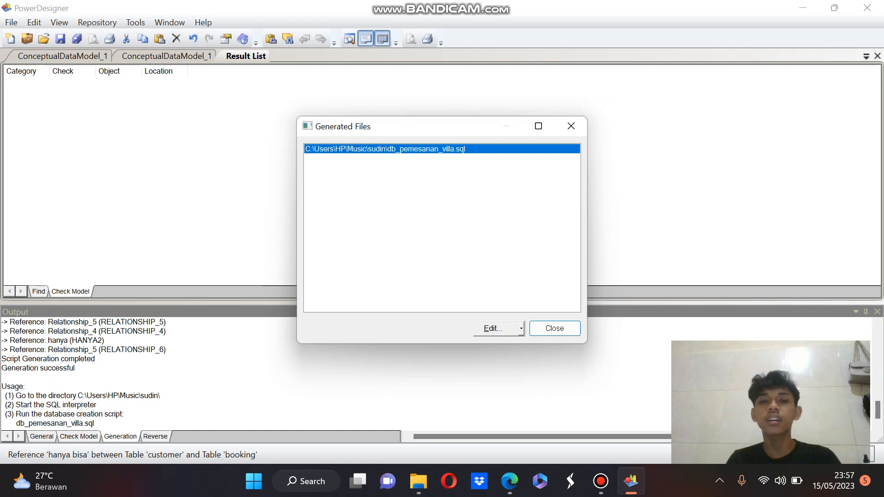
Switch to the script's output folder in File Explorer and delete the file db_pemesanan_villa.sql
{"action": "mouse_move", "coordinate": [417, 481]}
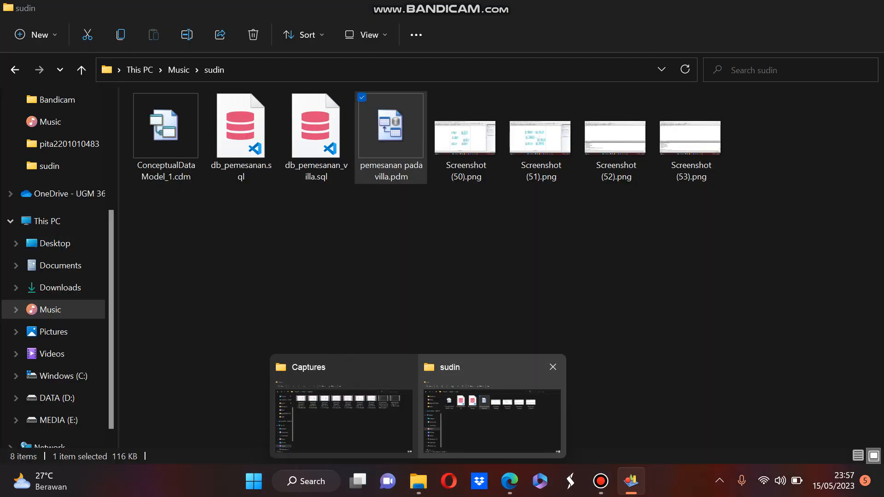
{"action": "left_click", "coordinate": [492, 414]}
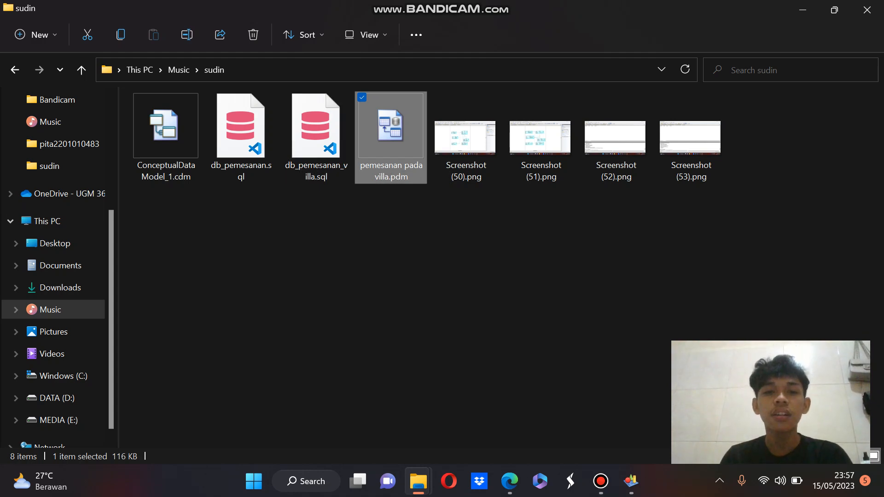
{"action": "left_click", "coordinate": [316, 137]}
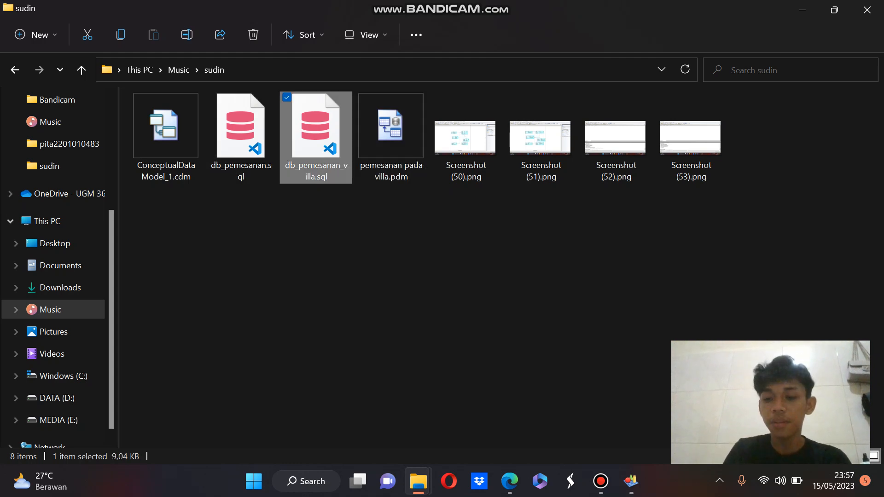
{"action": "key", "text": "Delete"}
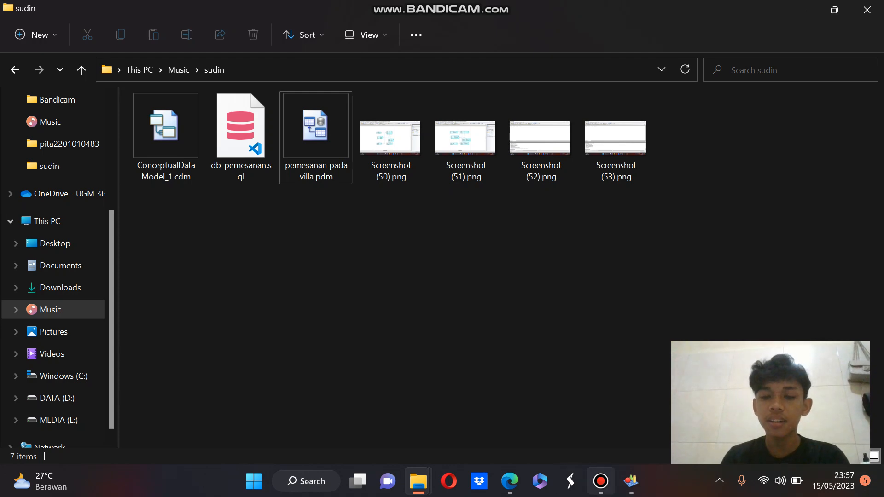
Return to PowerDesigner and close the list of generated files
{"action": "mouse_move", "coordinate": [631, 481]}
{"action": "left_click", "coordinate": [630, 414]}
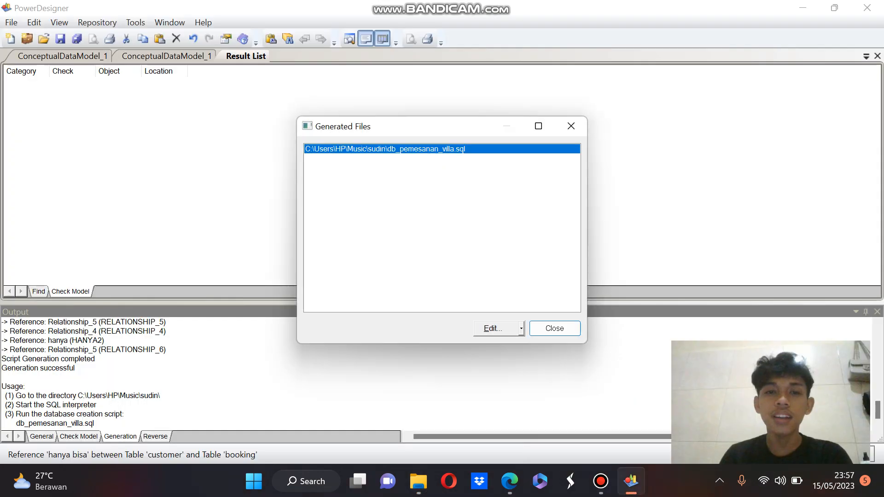
{"action": "left_click", "coordinate": [570, 126]}
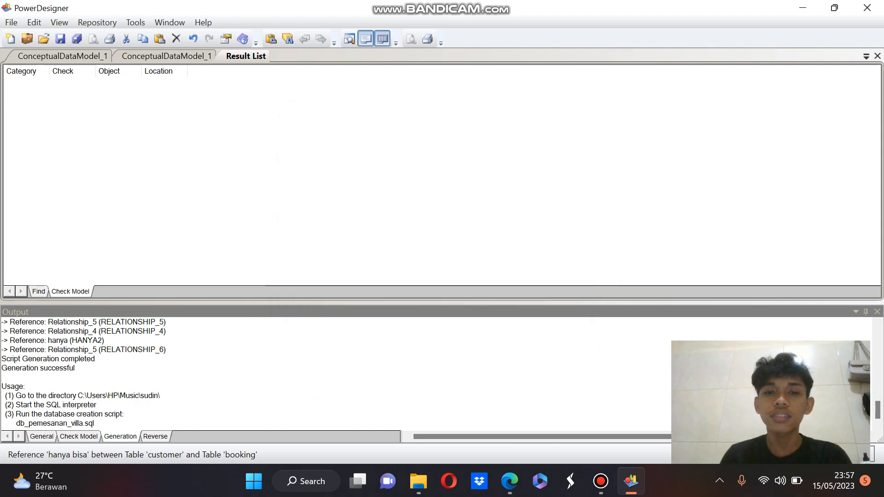
Review the conceptual diagram's entities and relationships, with a brief look at the physical diagram
{"action": "left_click", "coordinate": [168, 55]}
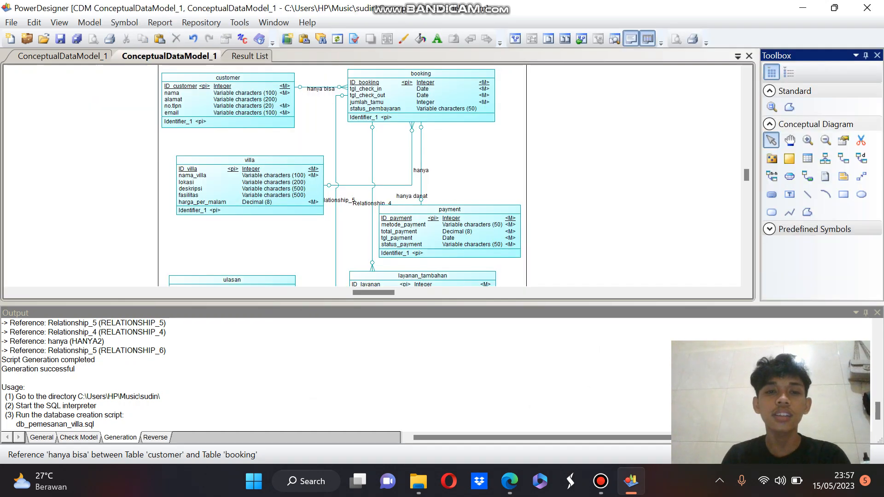
{"action": "scroll", "coordinate": [340, 175], "scroll_direction": "up", "scroll_amount": 1}
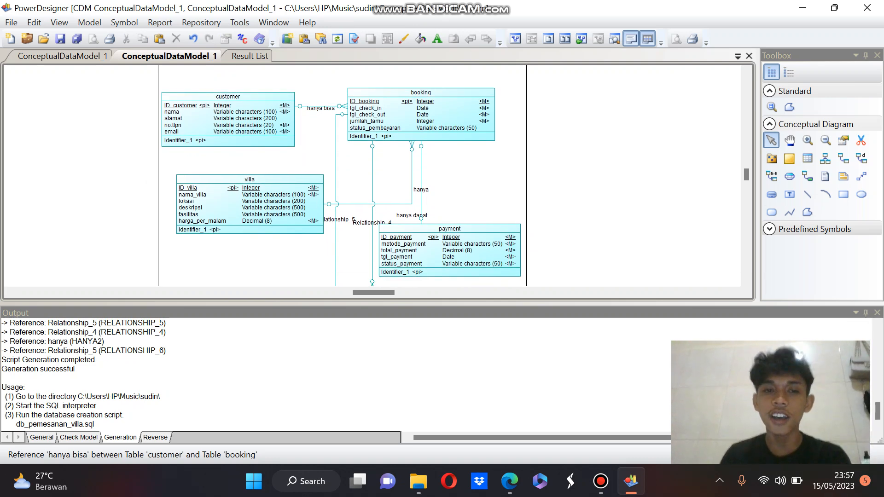
{"action": "scroll", "coordinate": [341, 176], "scroll_direction": "down", "scroll_amount": 5}
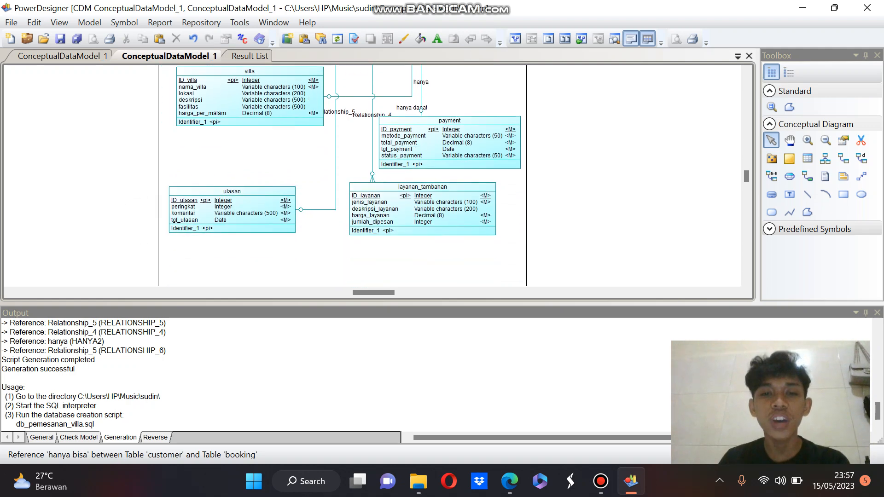
{"action": "scroll", "coordinate": [341, 176], "scroll_direction": "up", "scroll_amount": 5}
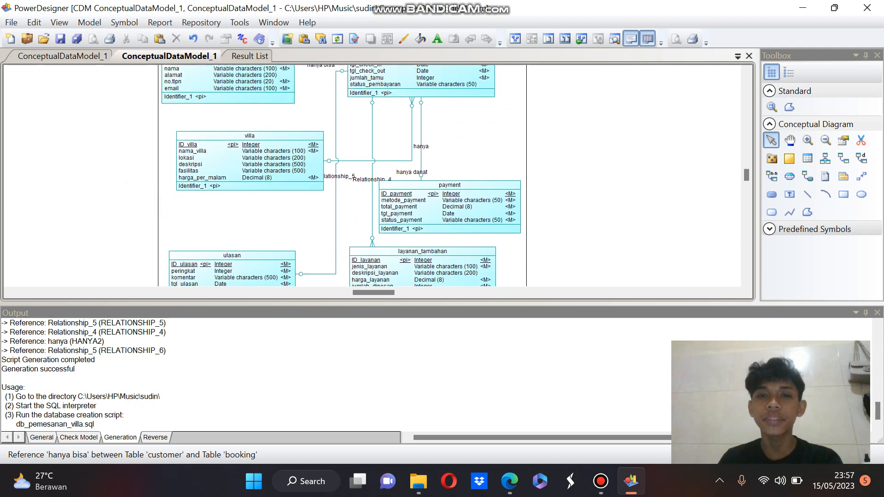
{"action": "scroll", "coordinate": [341, 176], "scroll_direction": "up", "scroll_amount": 1}
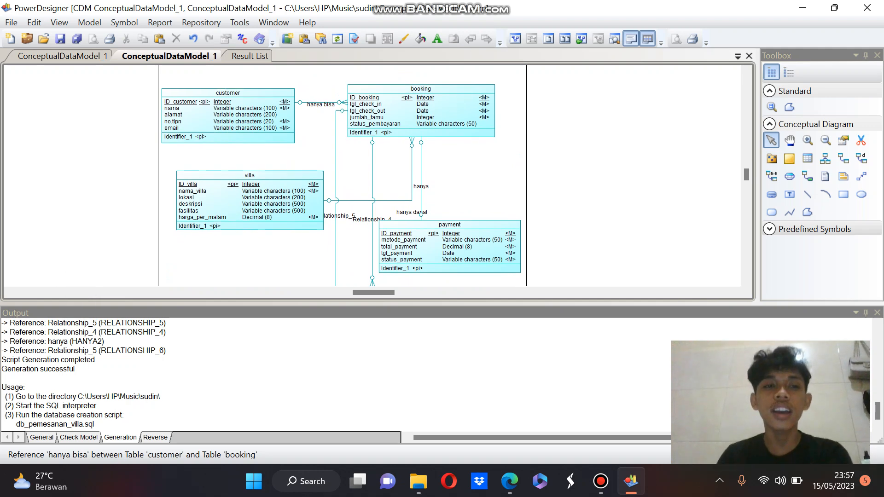
{"action": "left_click", "coordinate": [63, 56]}
{"action": "scroll", "coordinate": [189, 171], "scroll_direction": "up", "scroll_amount": 1}
{"action": "scroll", "coordinate": [189, 172], "scroll_direction": "up", "scroll_amount": 1}
{"action": "left_click", "coordinate": [171, 57]}
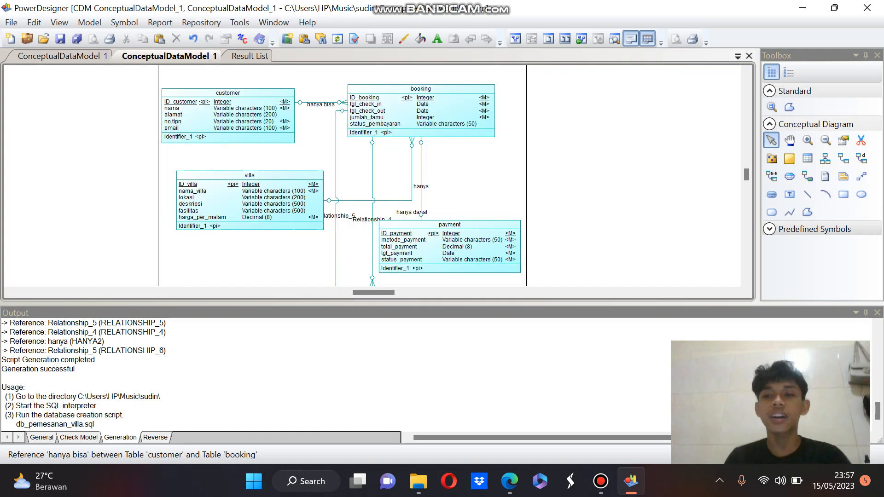